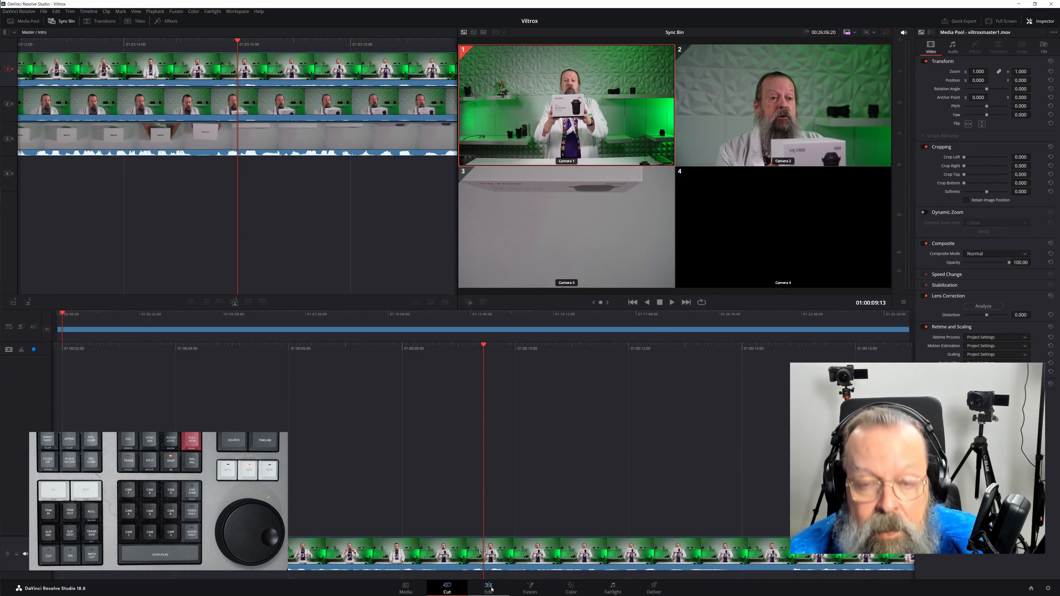
- On the Edit page, split the main clip at 01:00:26:27 and 01:00:35:29, ripple delete the part between, and play back the join
left_click(492, 589)
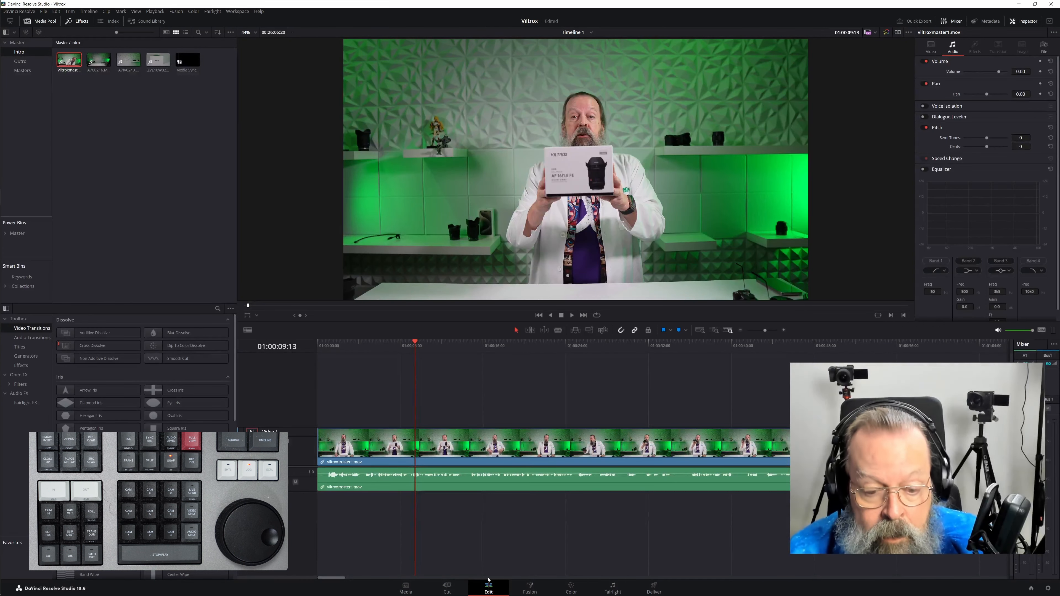
left_click_drag(416, 343, 596, 411)
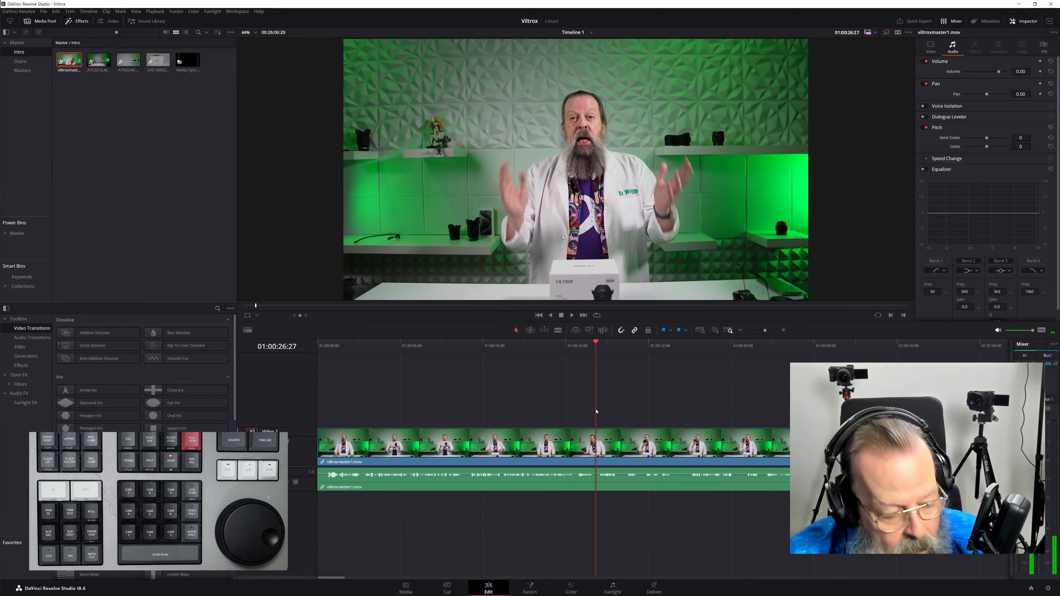
key("ctrl+b")
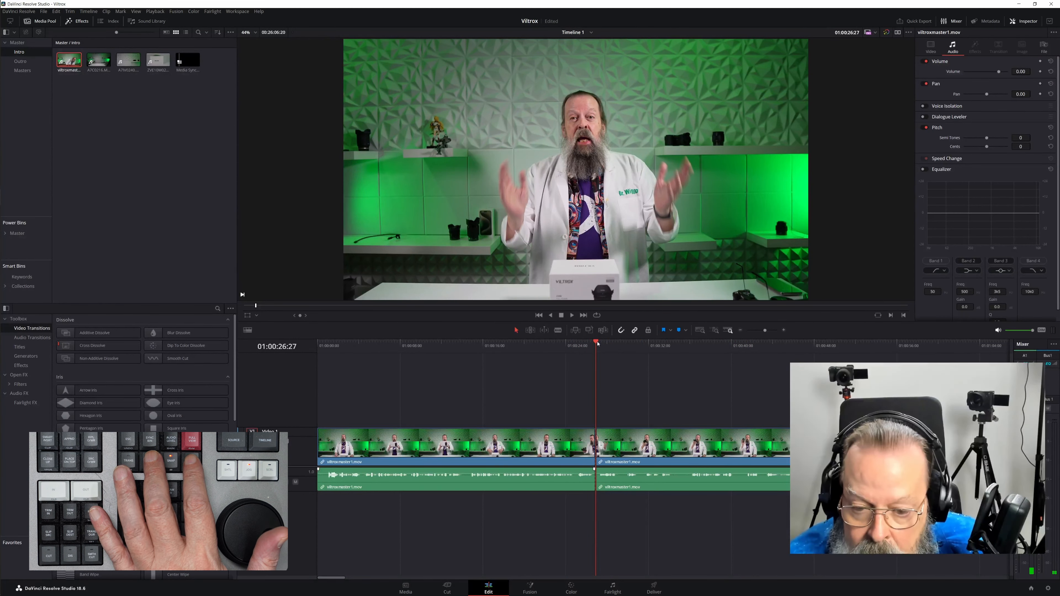
left_click_drag(598, 343, 689, 358)
key("ctrl+b")
left_click(641, 450)
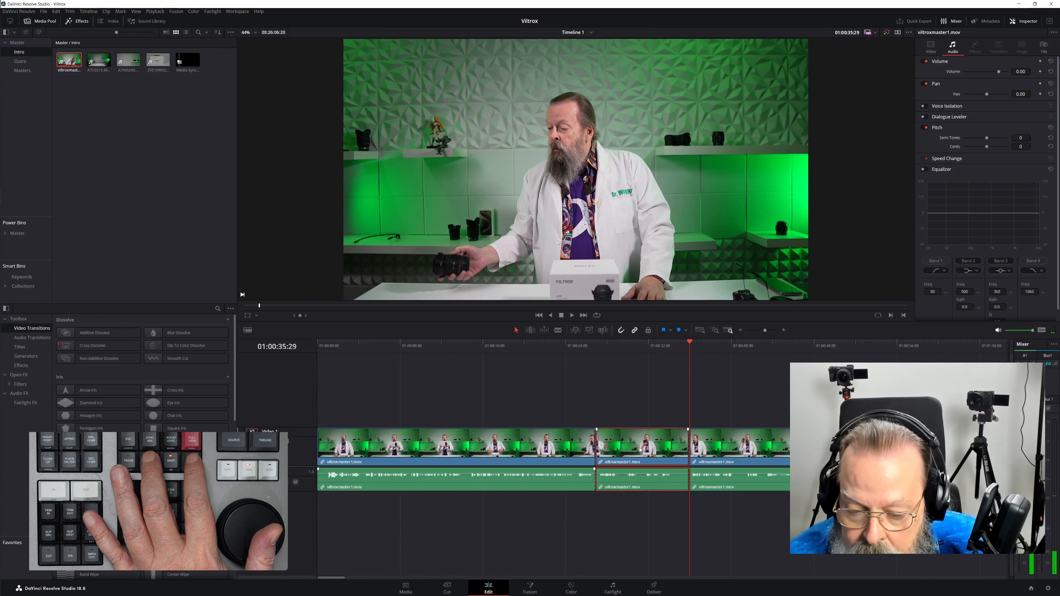
key("Delete")
key("space")
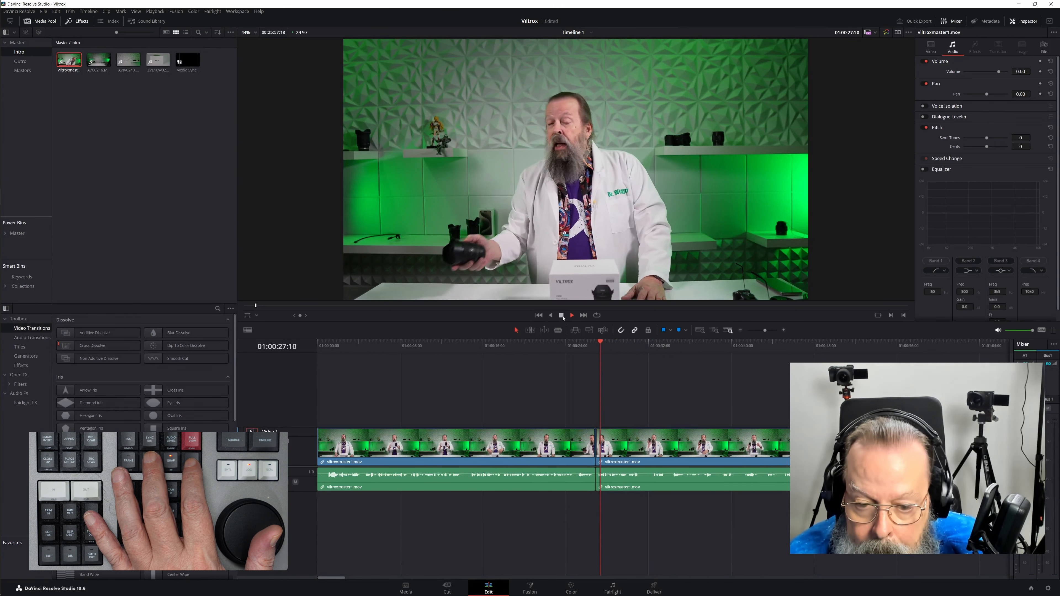
left_click(561, 316)
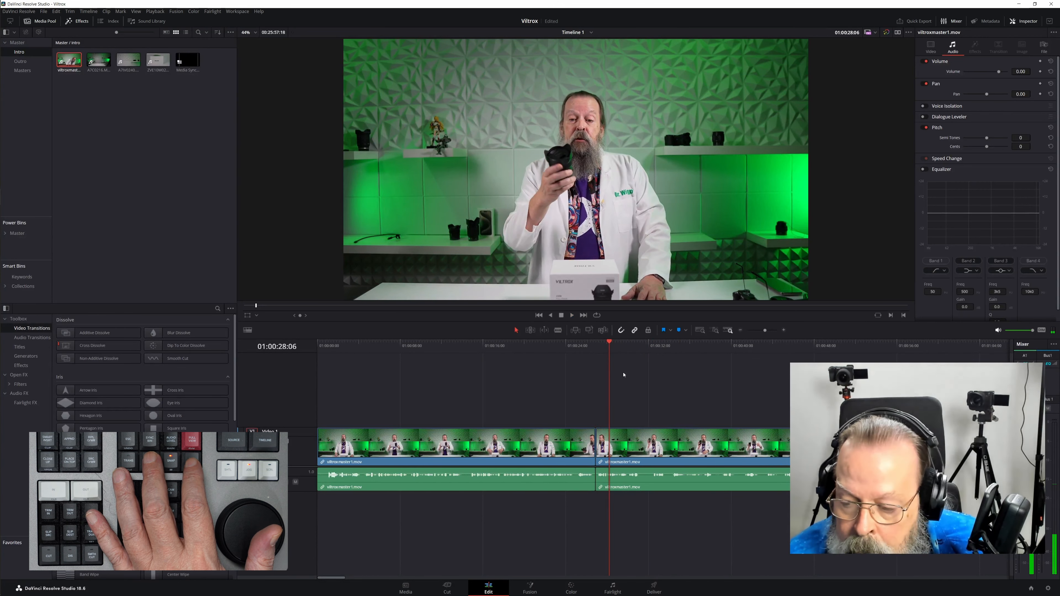
- Ripple delete the footage between 01:00:40:22 and 01:00:44:23 from the main clip
left_click(739, 406)
key("Left")
key("Left")
key("ctrl+b")
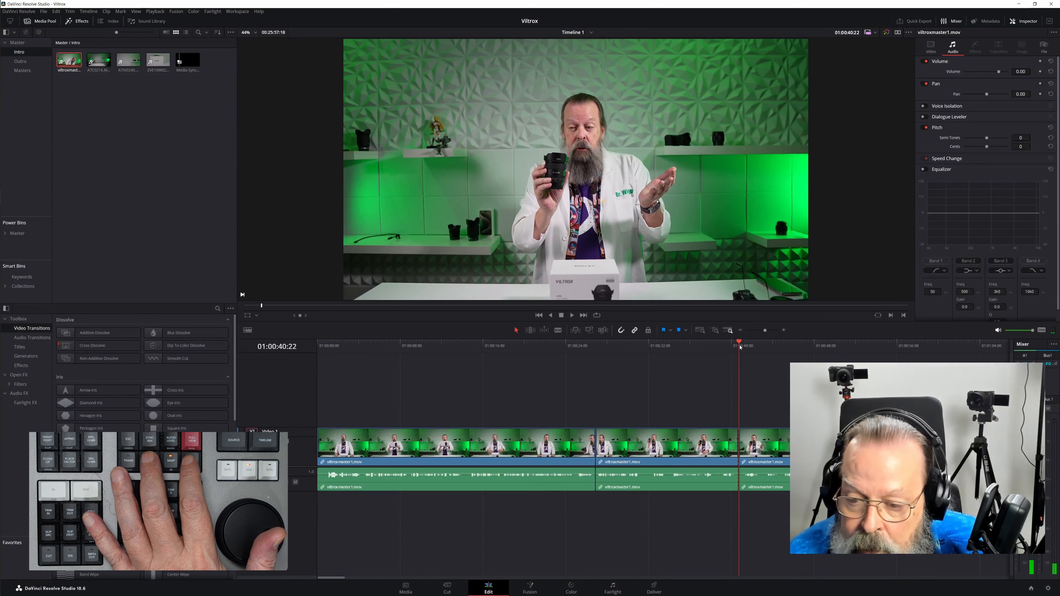
left_click_drag(740, 345, 781, 354)
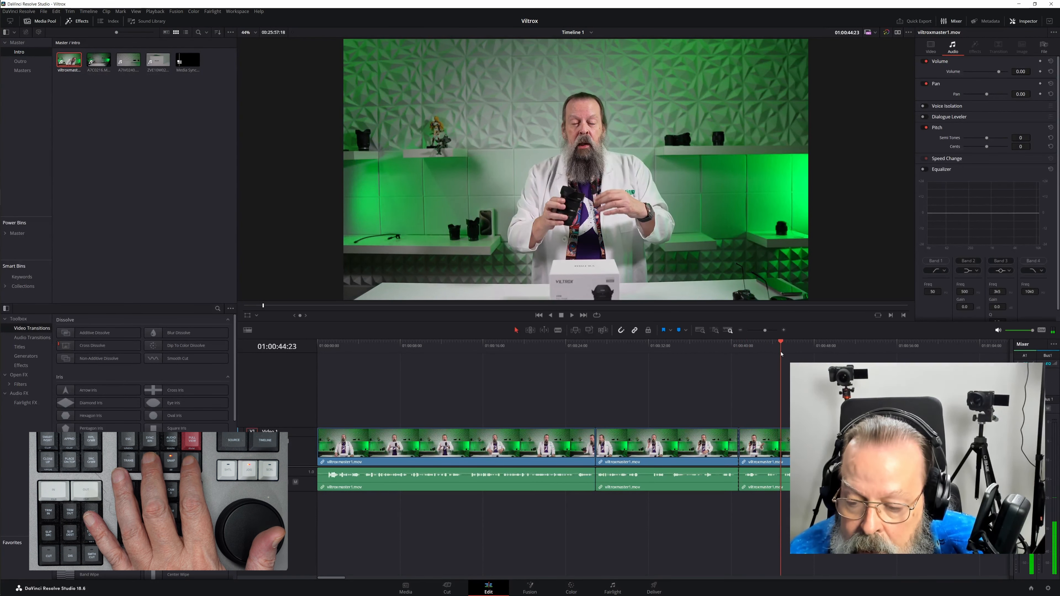
key("Delete")
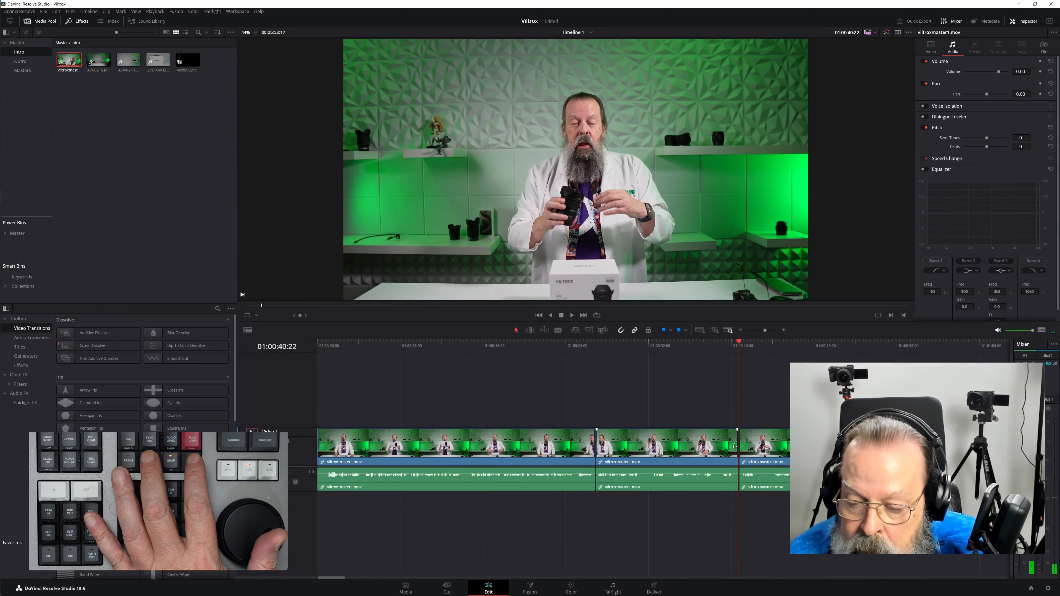
- Split the last clip at 01:00:42:17 and ripple delete roughly one second of footage following that cut
left_click(572, 316)
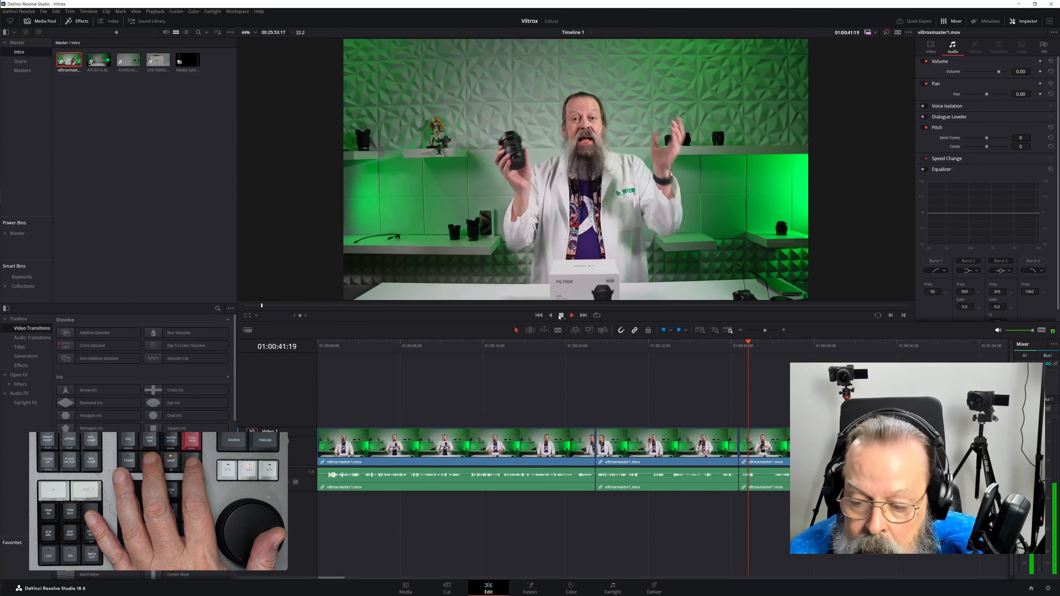
key("ctrl+b")
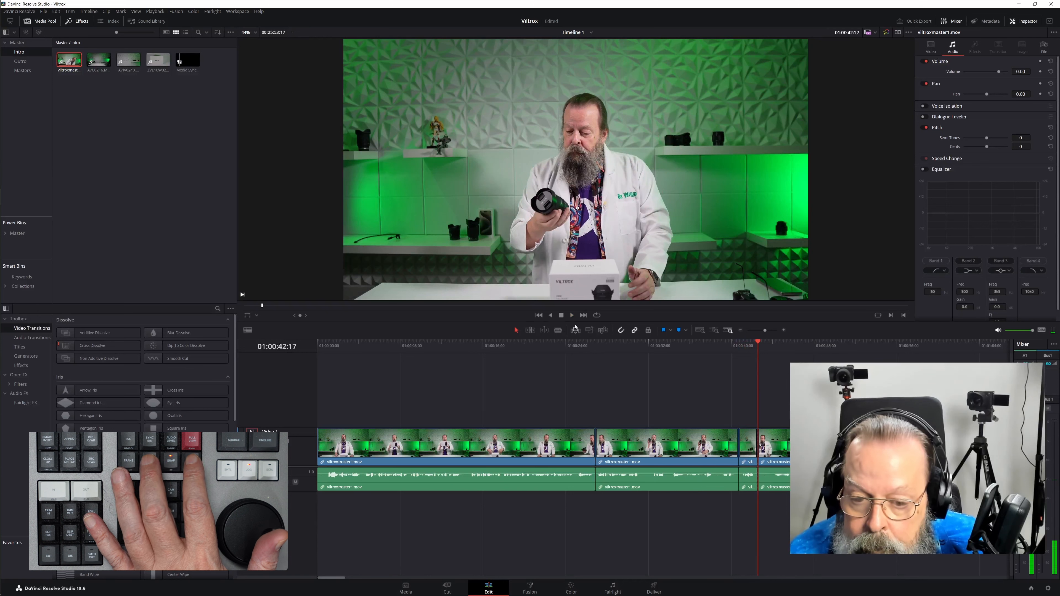
left_click(571, 315)
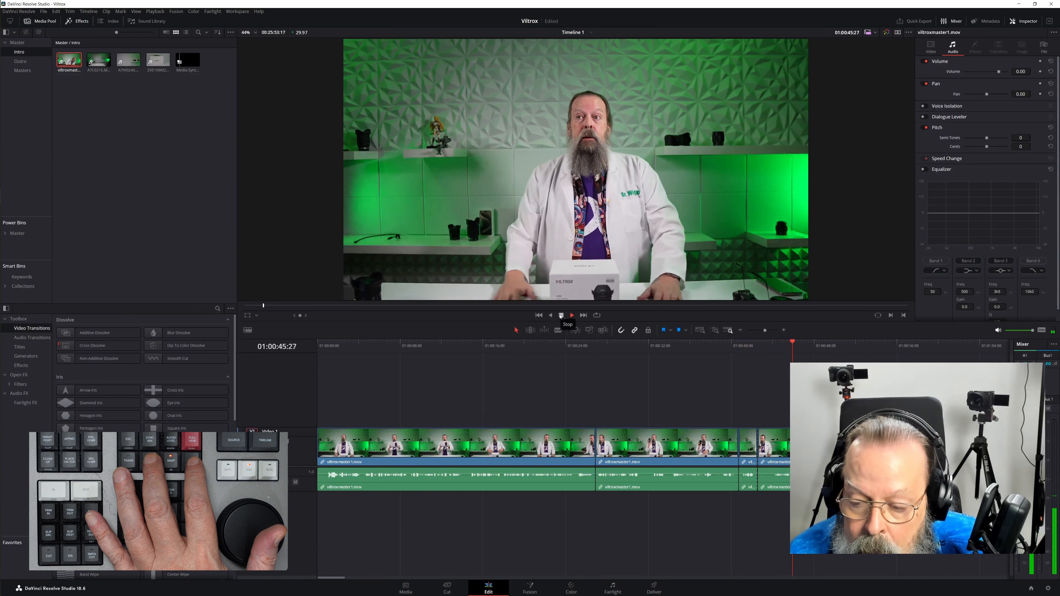
left_click(561, 315)
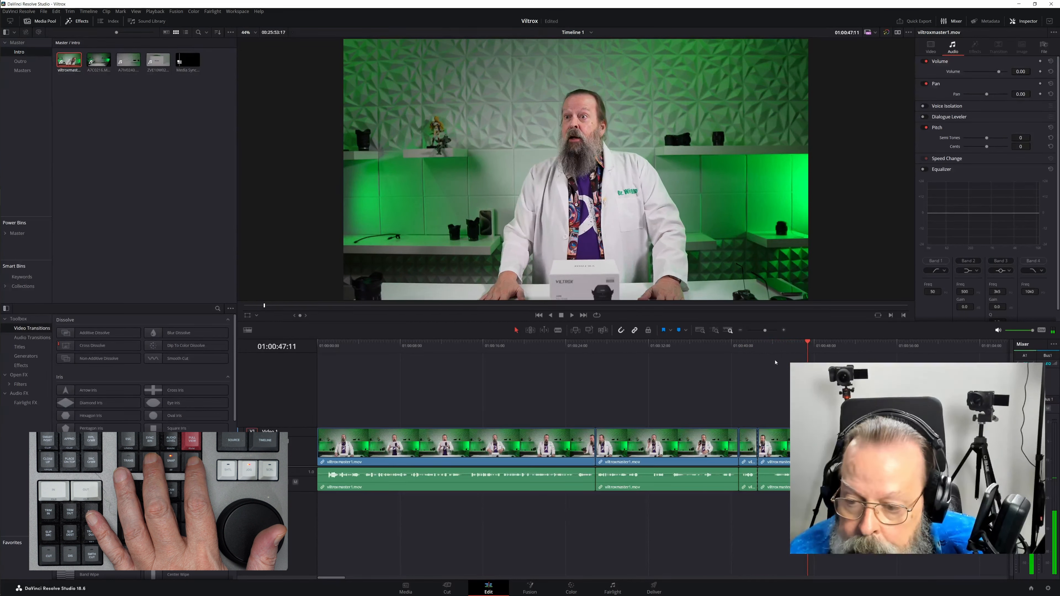
left_click(781, 351)
key("Left")
key("Left")
key("Left")
key("Left")
key("Left")
key("Left")
key("Left")
key("Left")
key("Left")
key("Left")
key("Left")
key("Left")
key("Left")
key("Left")
key("Left")
key("Left")
key("Left")
key("Left")
key("Left")
key("Left")
key("Right")
key("Right")
key("Right")
key("Right")
key("Right")
key("Right")
key("Right")
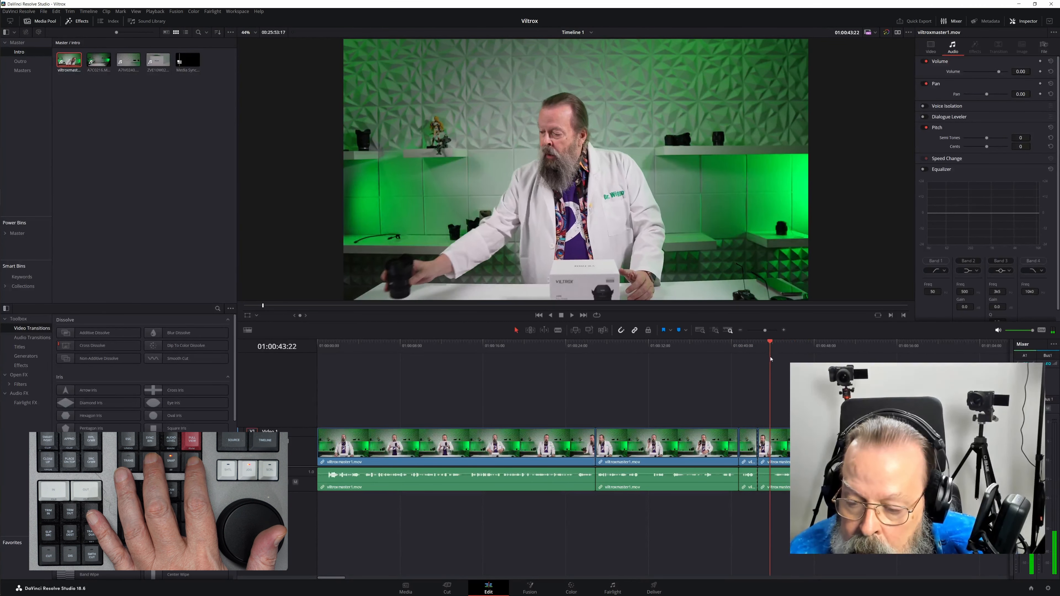
key("ctrl+b")
left_click(764, 439)
key("Delete")
- On the Cut page, place the synced Camera 2 footage above the main track from 01:00:44:27 to 01:00:46:22
left_click_drag(759, 347, 782, 354)
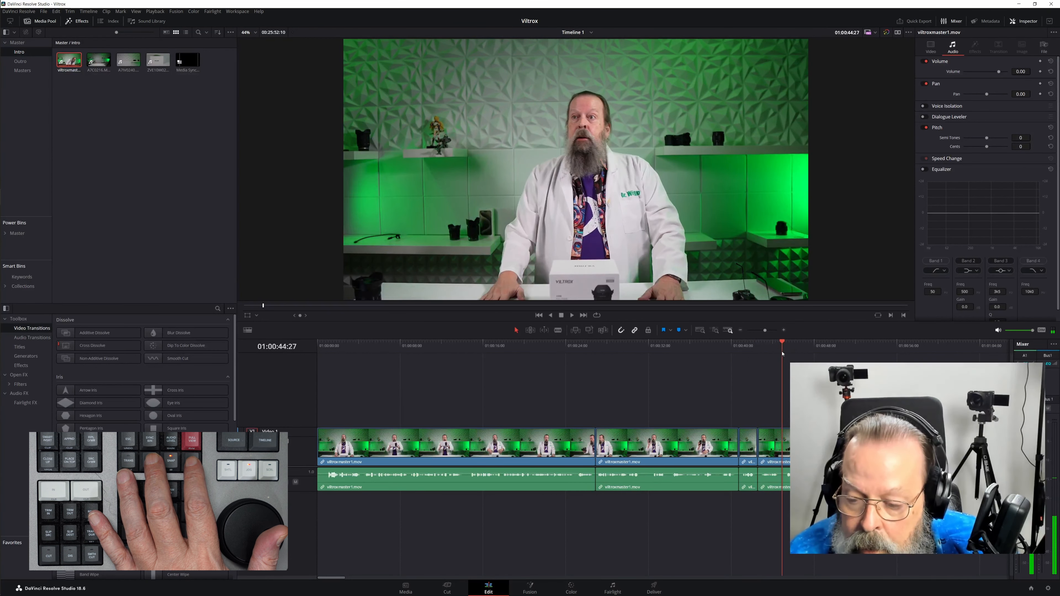
left_click(449, 589)
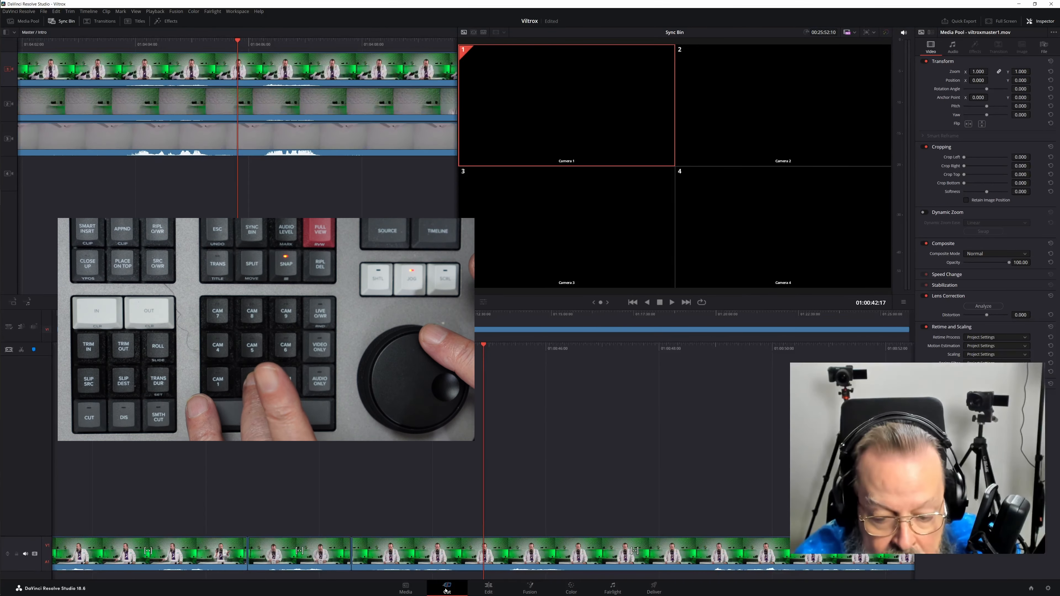
key("2")
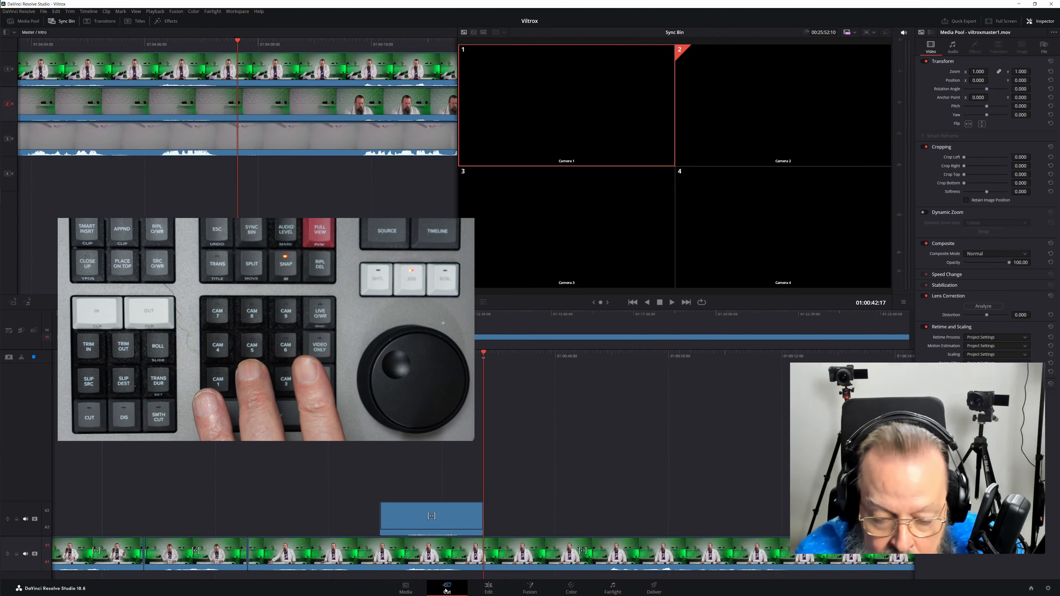
key("Up")
left_click(486, 591)
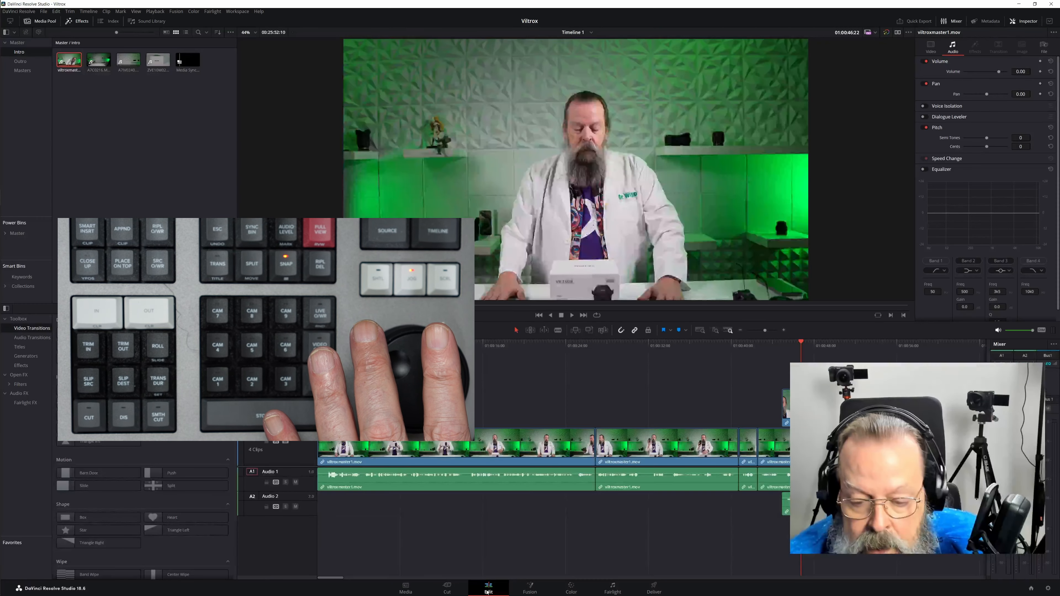
left_click(446, 588)
- Split the main clip at 01:00:46:22 and 01:00:48:23 and ripple delete the segment between
left_click_drag(481, 357, 543, 356)
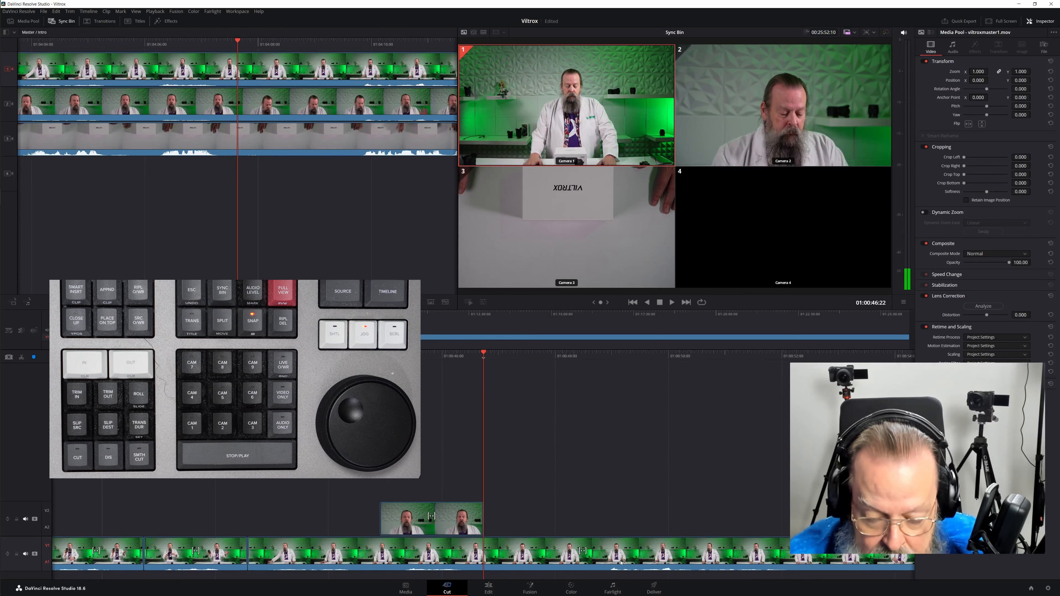
key("ctrl+b")
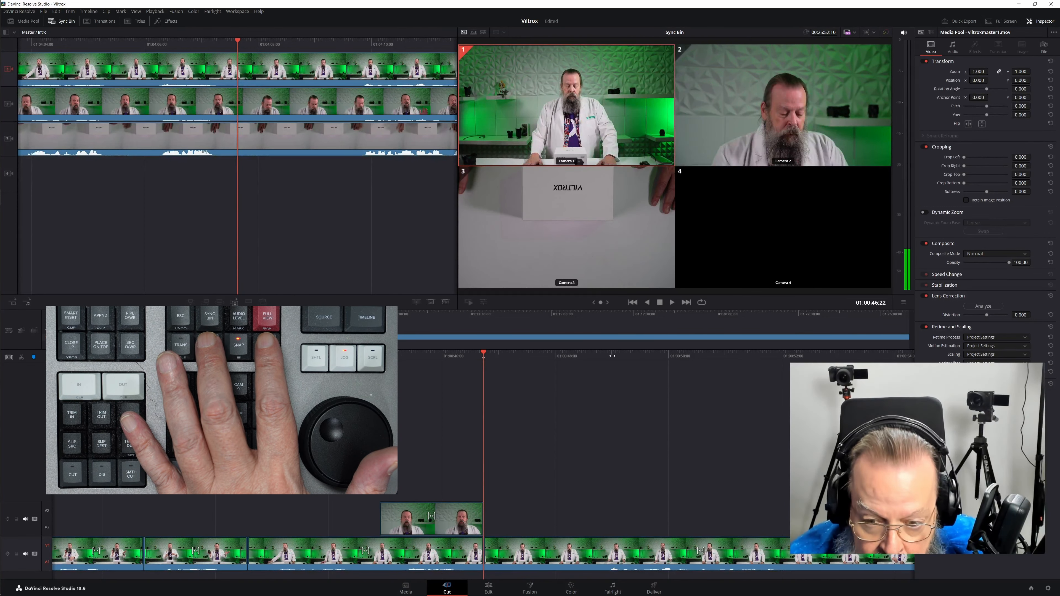
key("space")
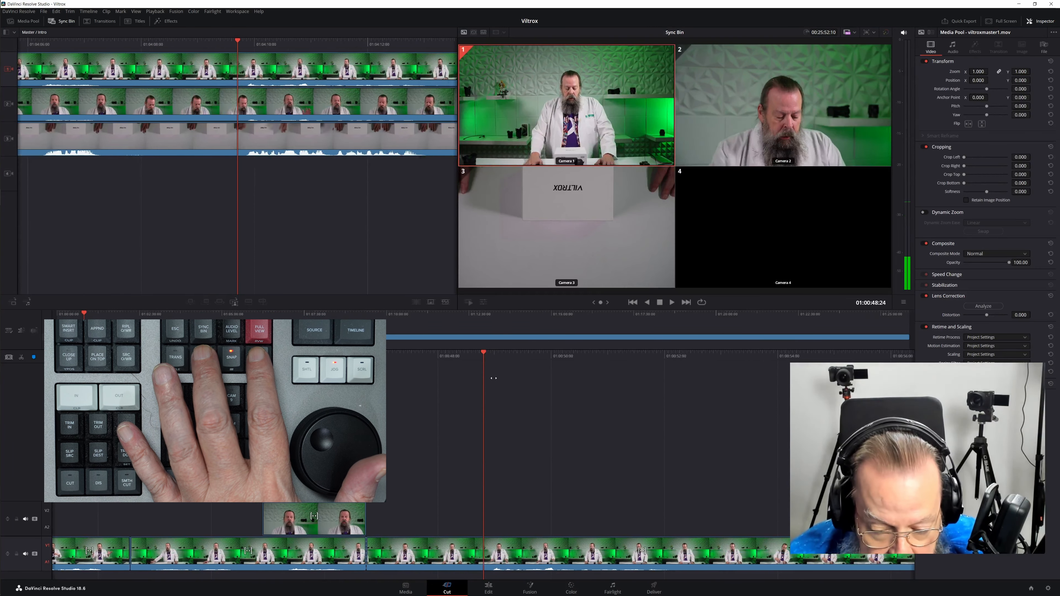
key("space")
key("ctrl+b")
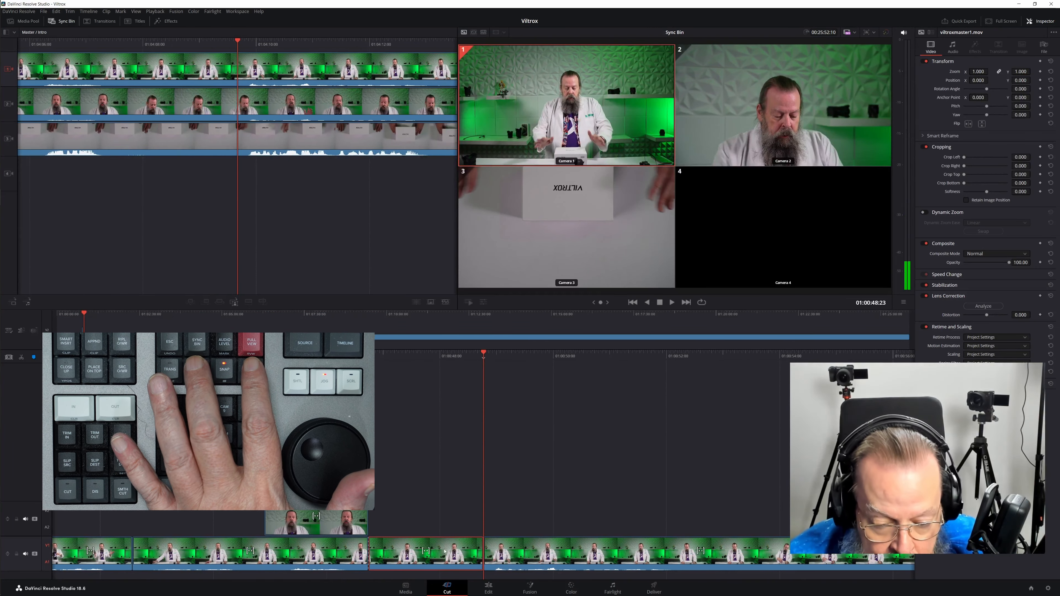
left_click_drag(445, 551, 450, 524)
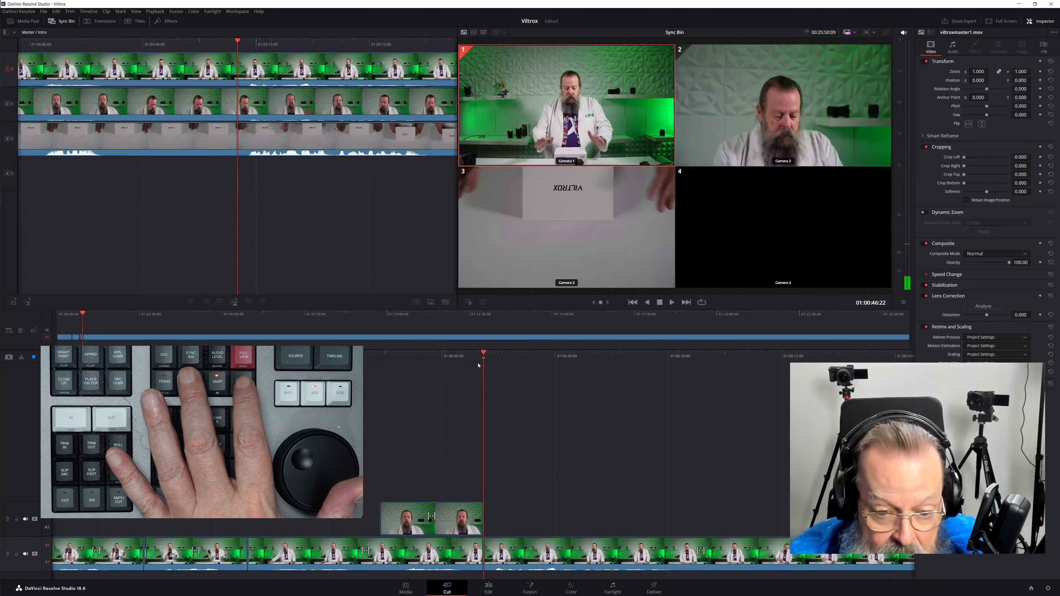
- Split near the start of the Camera 2 clip and at 01:00:44:14, and ripple delete the short section between on both tracks
left_click_drag(503, 356, 609, 367)
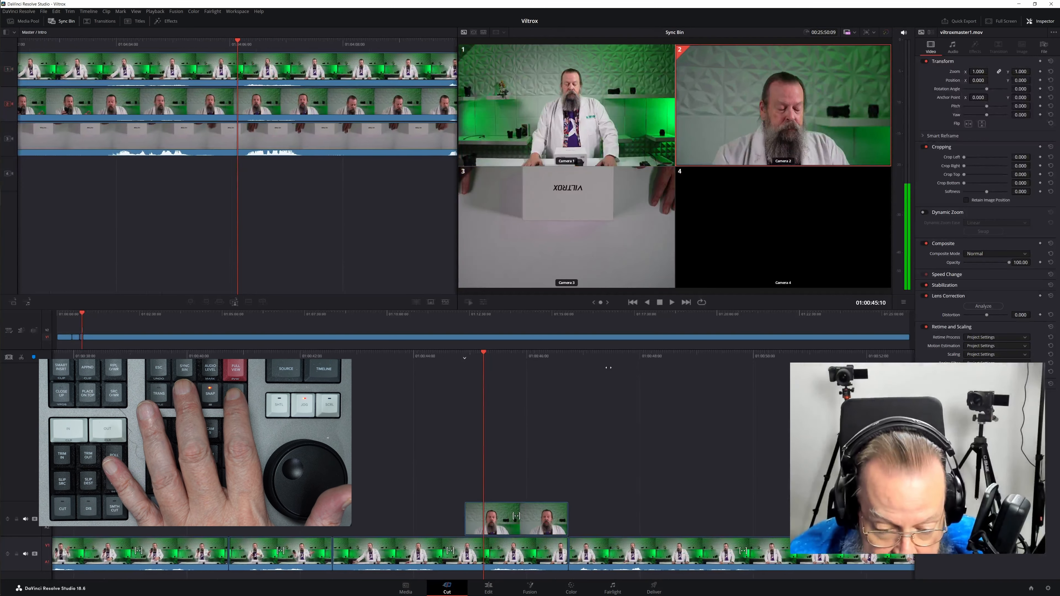
key("ctrl+b")
left_click_drag(508, 359, 552, 362)
key("ctrl+b")
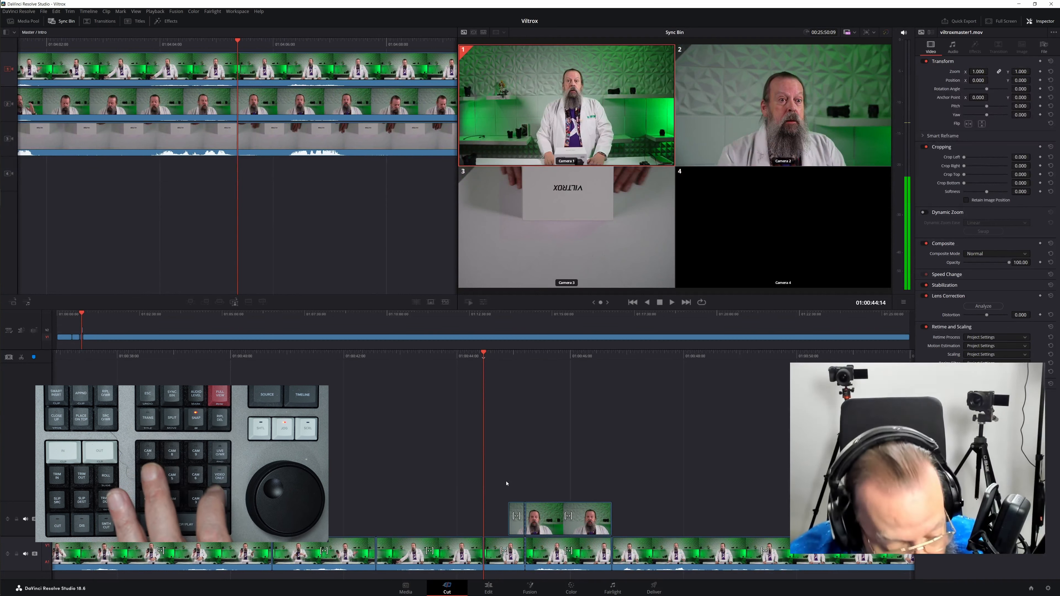
left_click_drag(500, 491, 513, 570)
key("Delete")
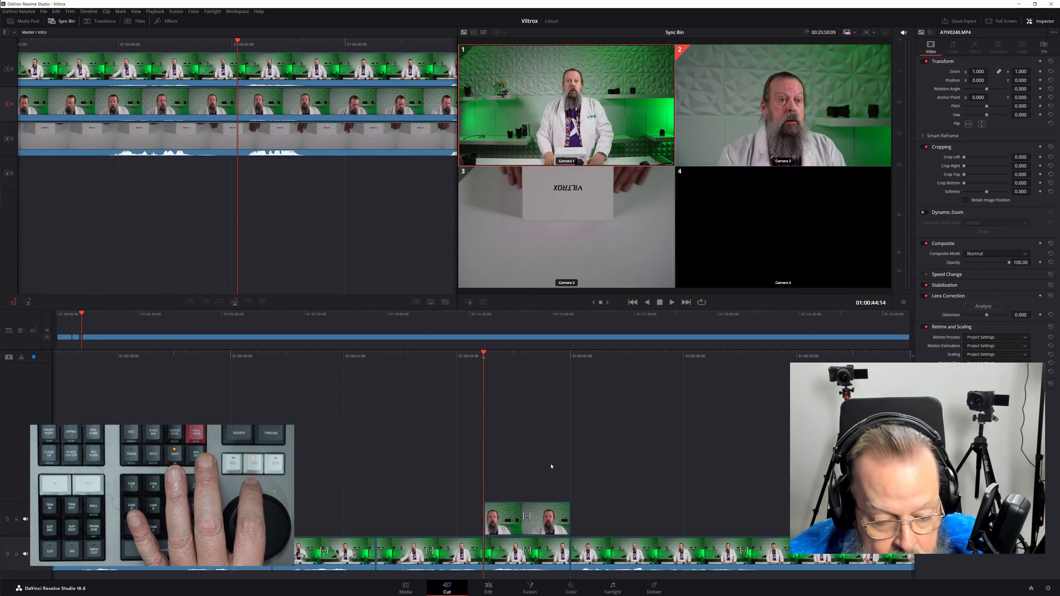
- On the Edit page, place the A74 Adjust clip on Video 2 at 01:00:26:27 and extend it to the end of the segment below
left_click(488, 588)
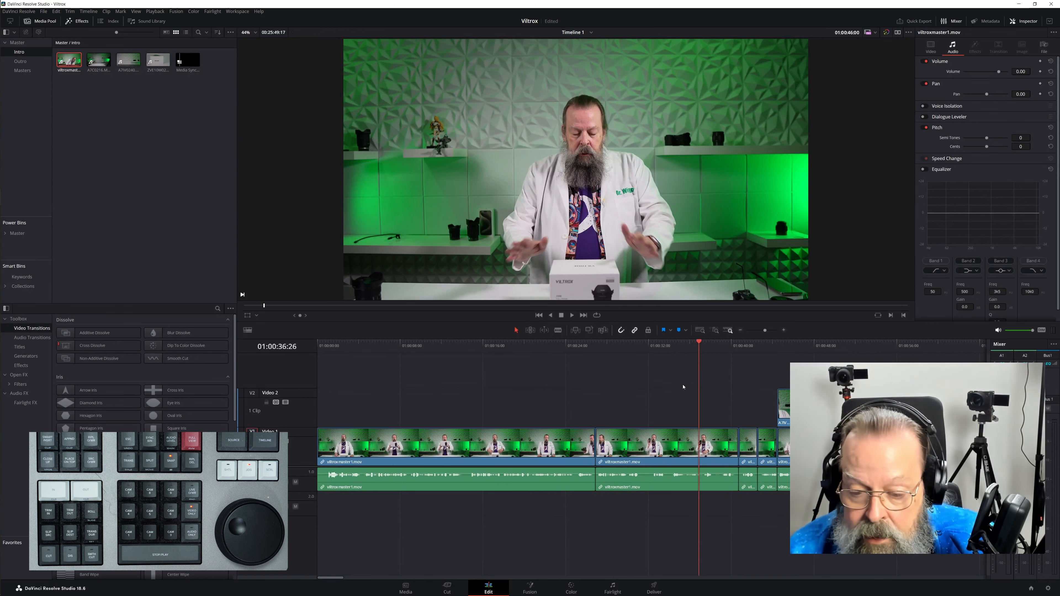
key("Up")
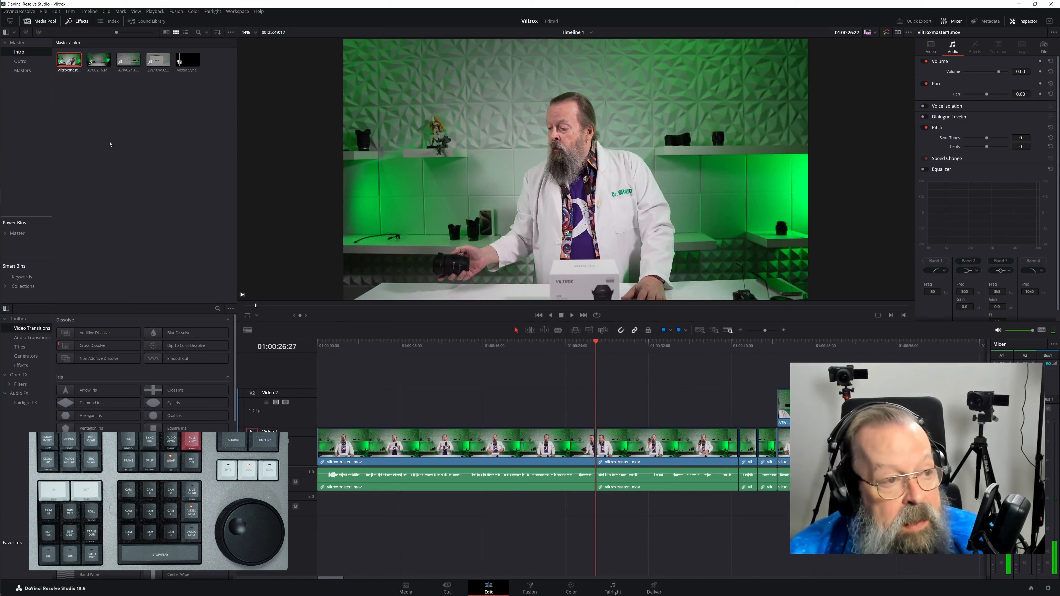
left_click(60, 42)
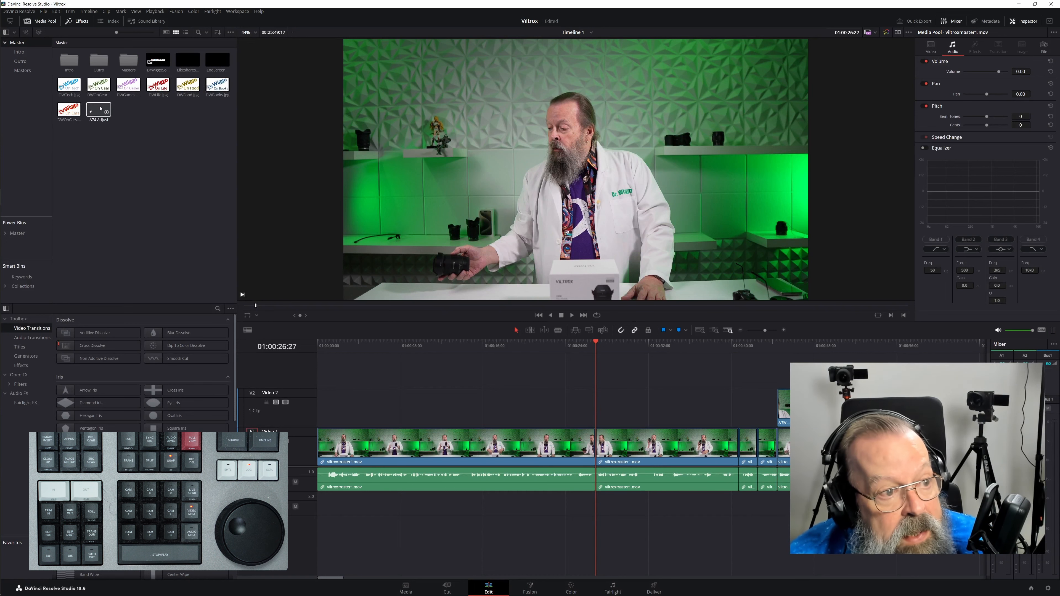
left_click_drag(106, 118, 597, 404)
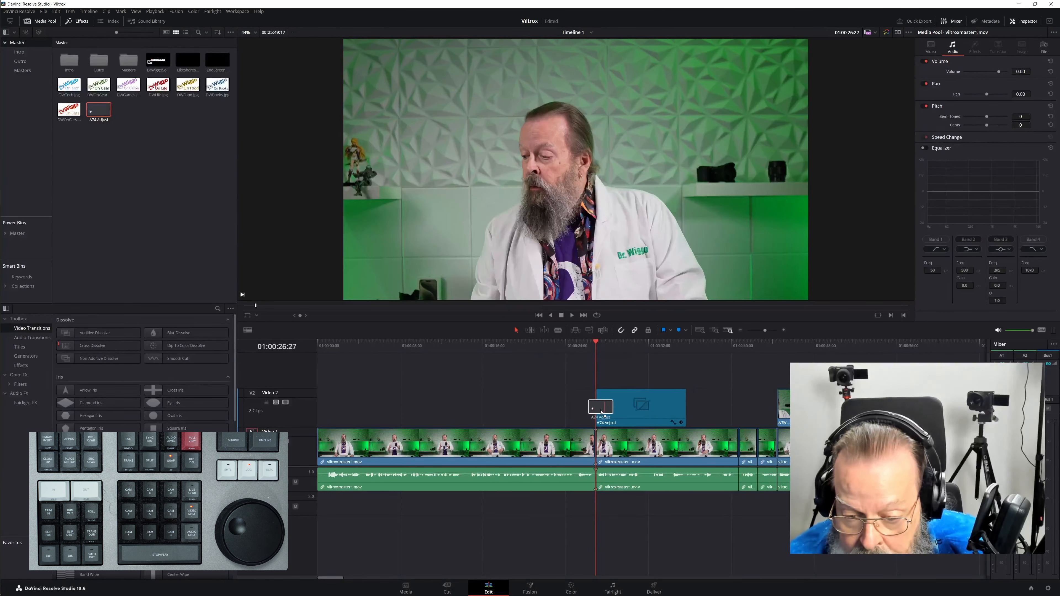
left_click_drag(684, 409, 730, 417)
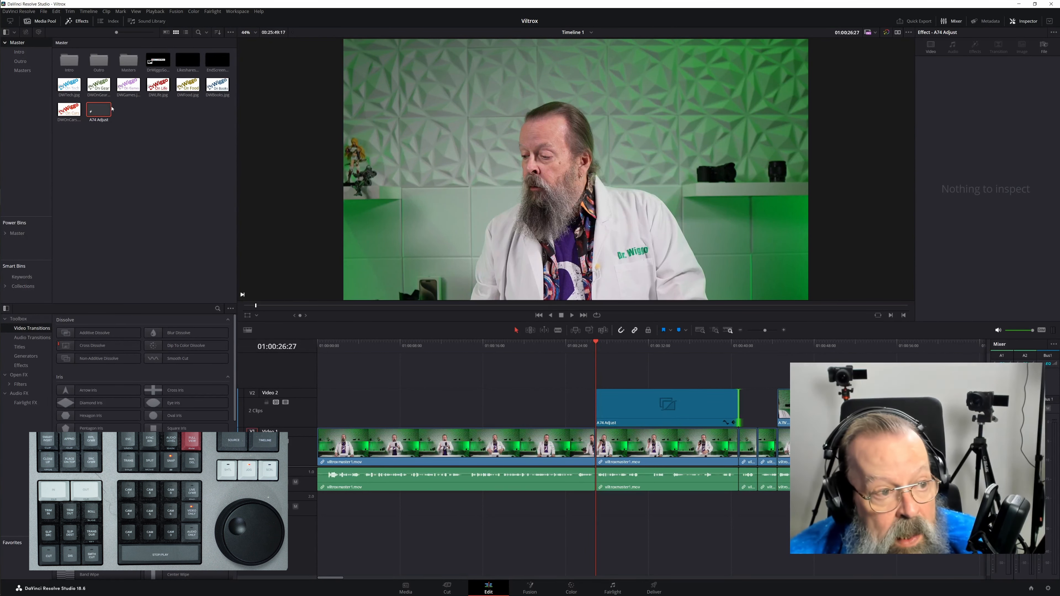
- Add a second A74 Adjust clip on Video 2 over the short segment just before the Camera 2 clip, and play back the section
left_click_drag(105, 109, 764, 408)
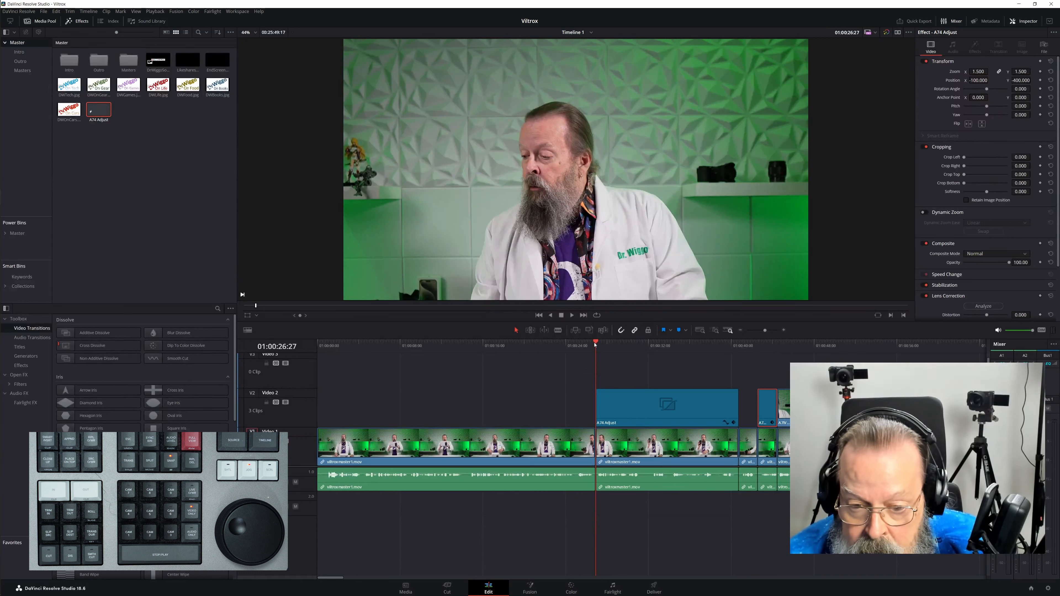
left_click_drag(592, 344, 723, 369)
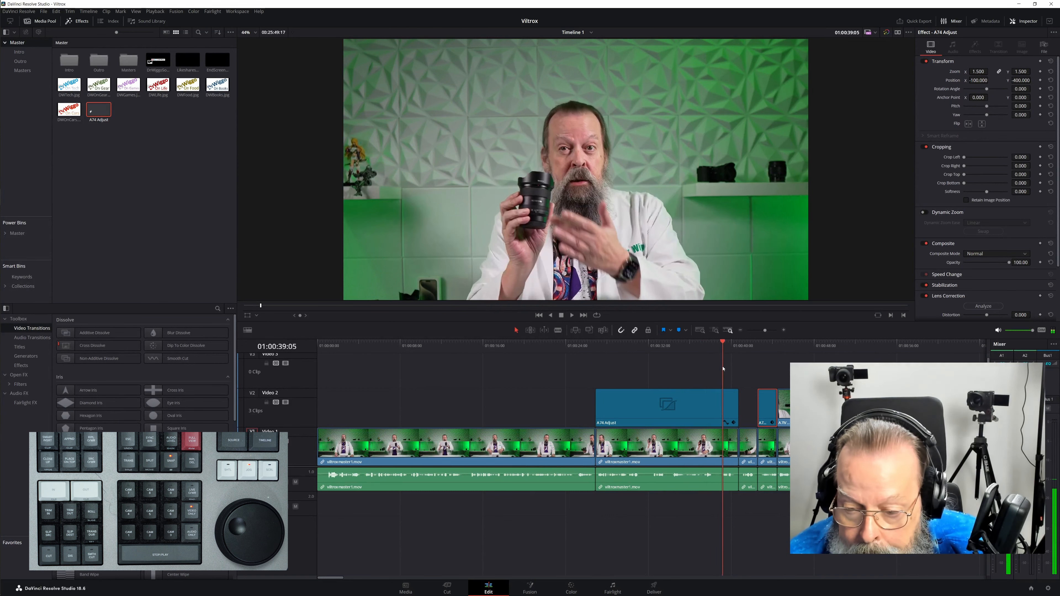
left_click(571, 315)
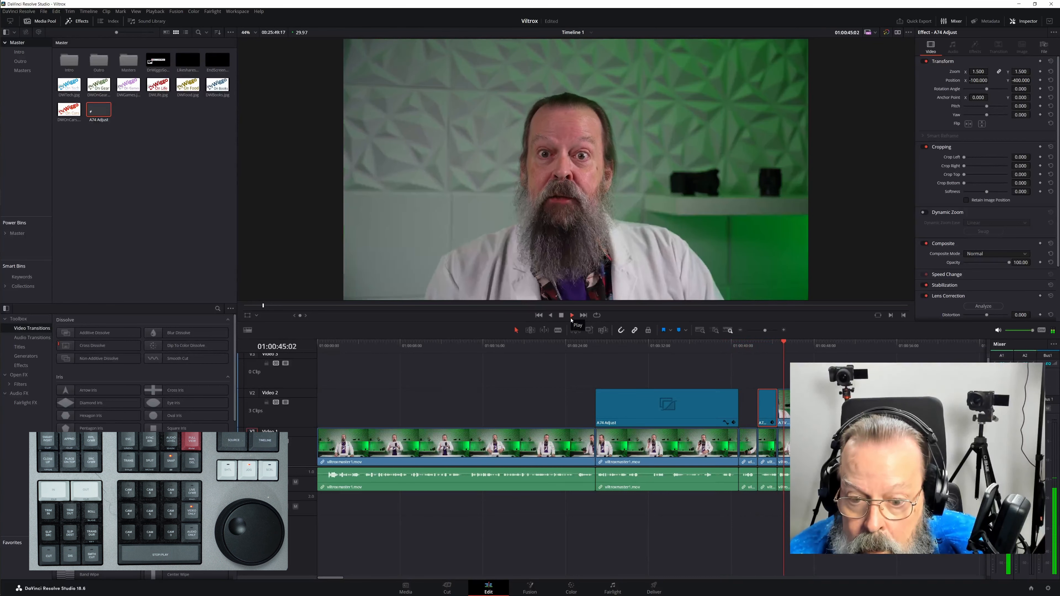
left_click(561, 316)
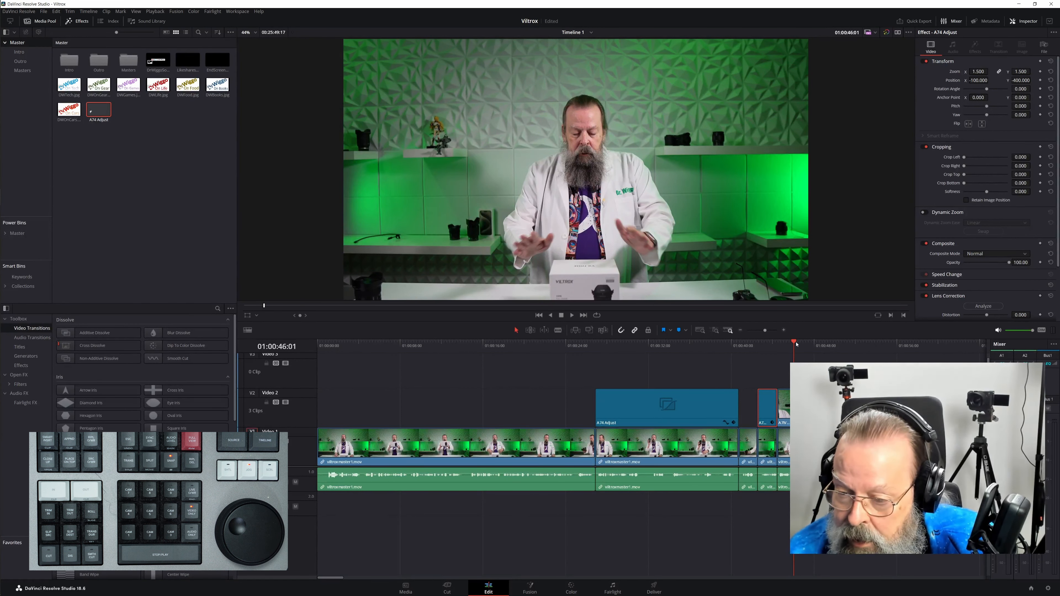
- Split the main clip at 01:00:50:11 and 01:02:02:25 and ripple delete the segment between
left_click_drag(796, 343, 839, 354)
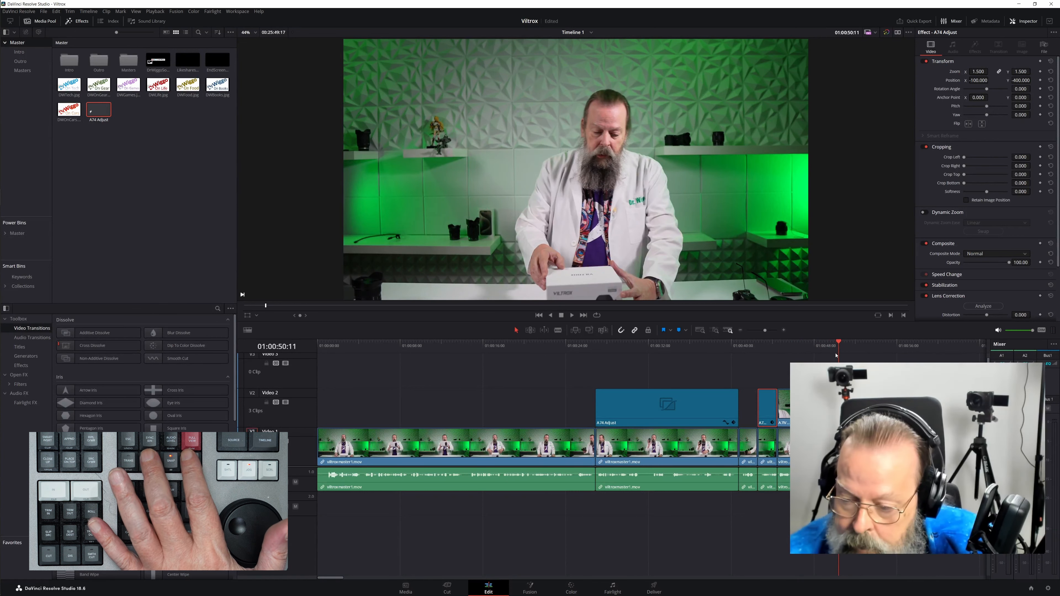
left_click_drag(841, 343, 765, 377)
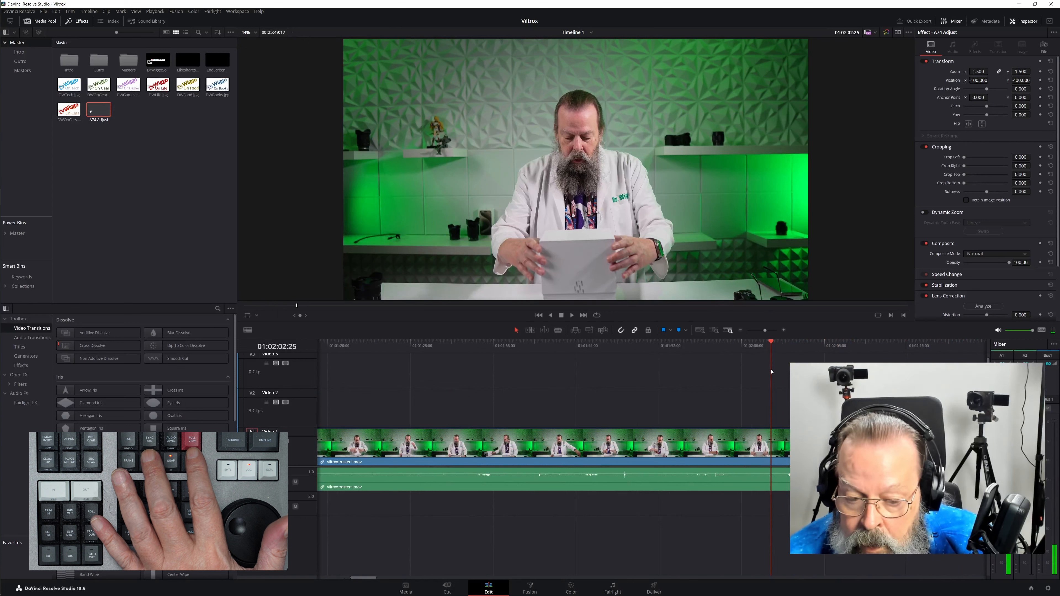
key("ctrl+b")
left_click(685, 456)
key("shift+BackSpace")
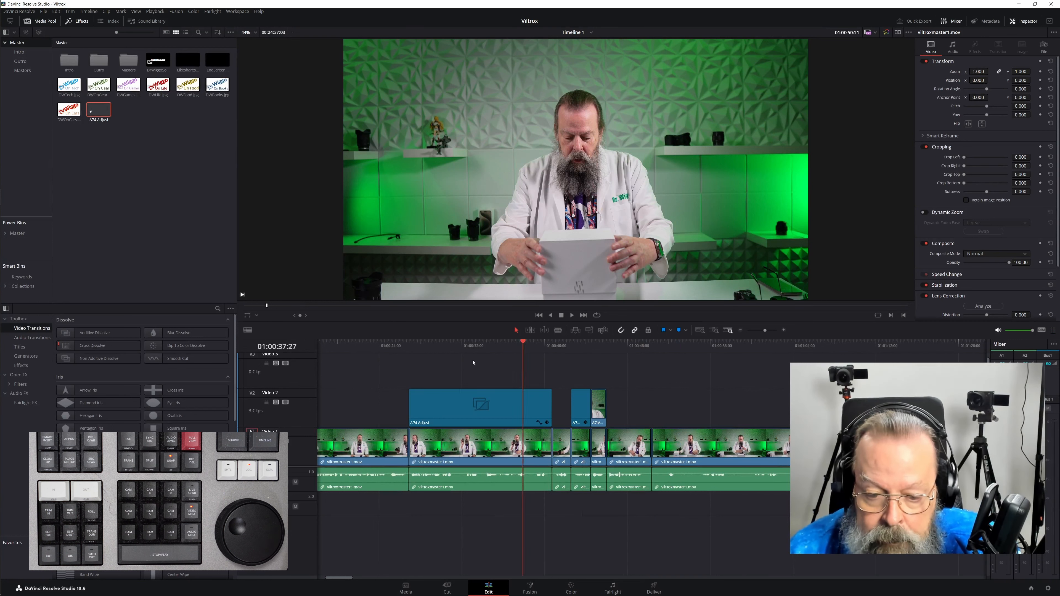
- Place DrWiggoSocialBanner.jpg at the start of Video 2, with Likesharesubscribe.mov directly after it
key("Home")
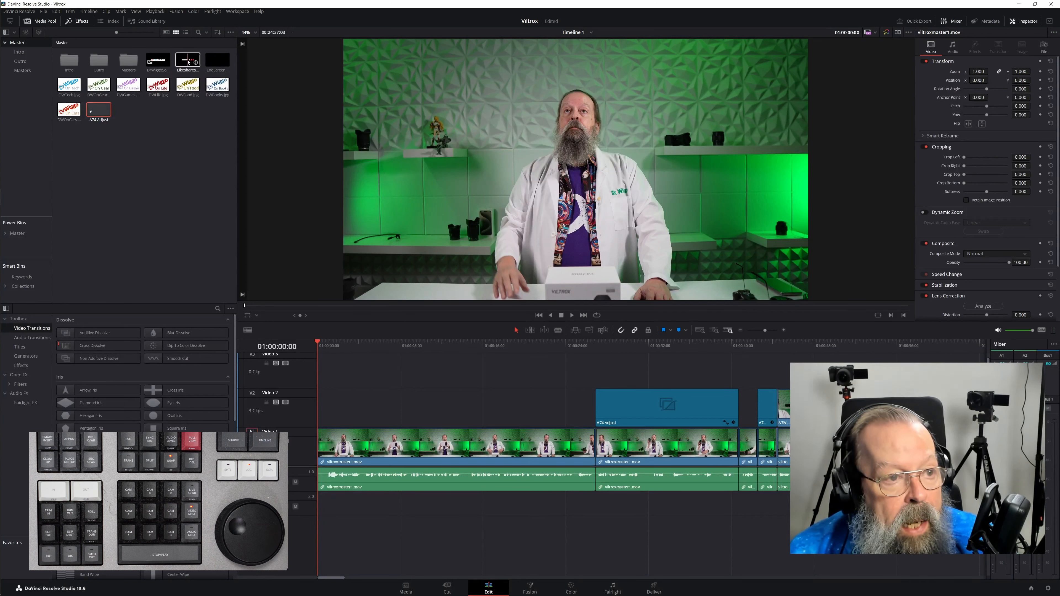
left_click_drag(323, 323, 333, 411)
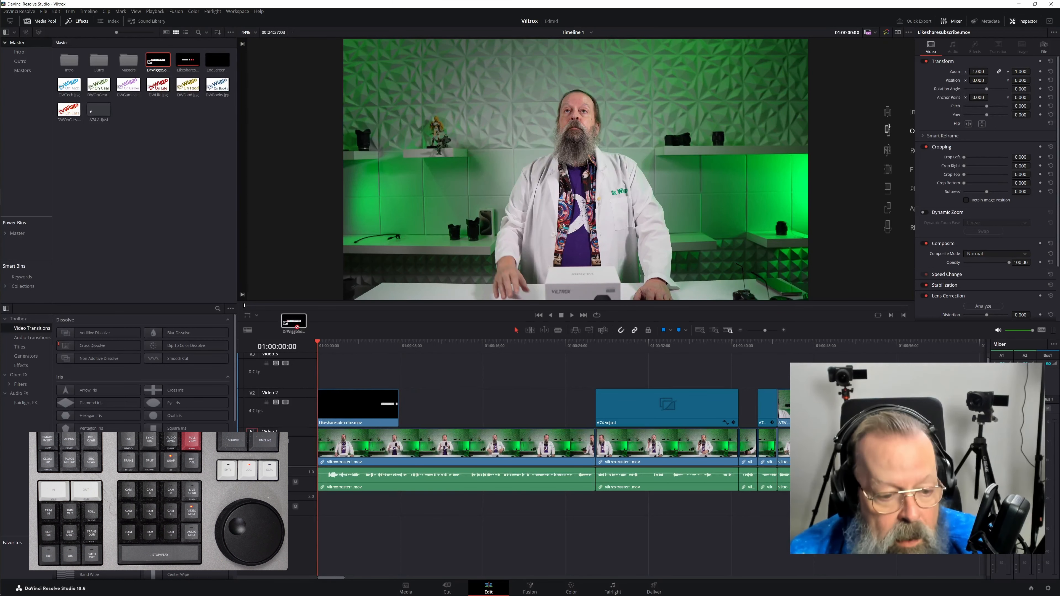
left_click_drag(296, 326, 450, 417)
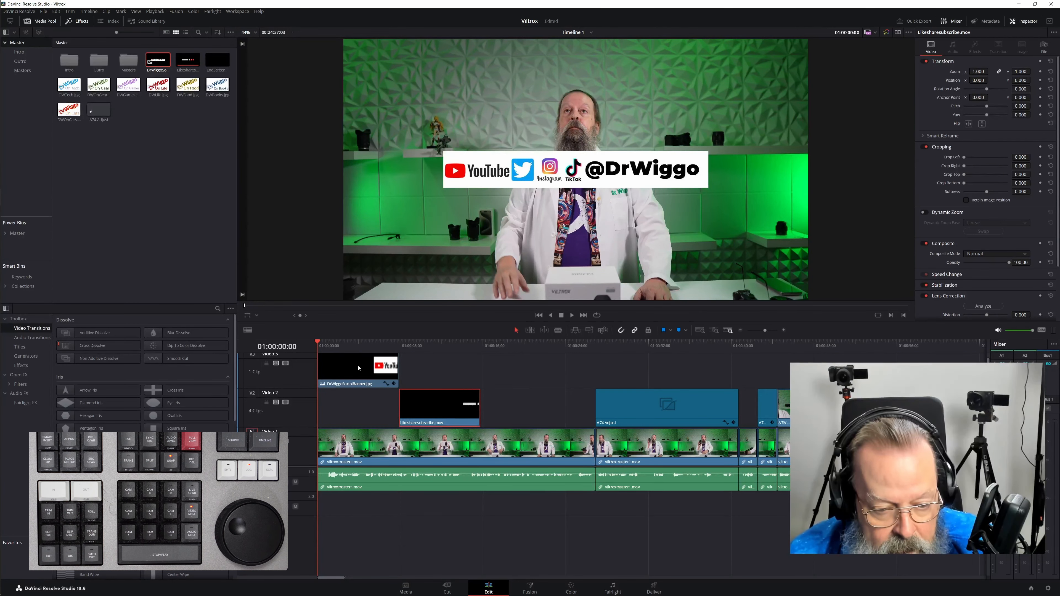
left_click_drag(359, 368, 360, 410)
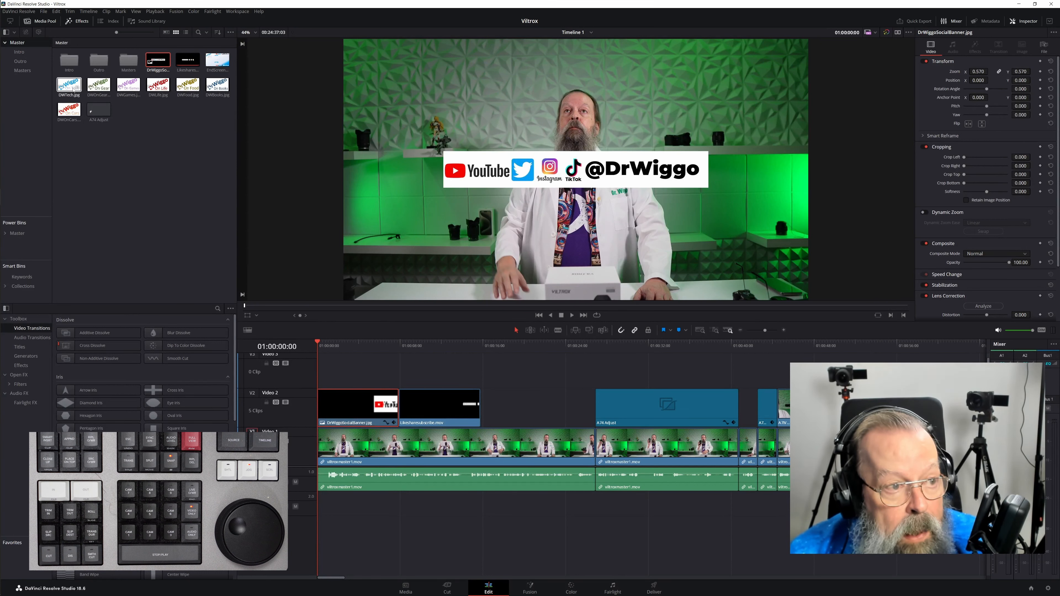
- Add DWOnGear.jpg on Video 3 spanning both overlay clips, and shrink it to zoom 0.284 in the lower-right corner of the frame
left_click_drag(297, 373, 481, 373)
left_click_drag(354, 40, 437, 130)
left_click_drag(514, 137, 676, 227)
left_click_drag(668, 218, 702, 248)
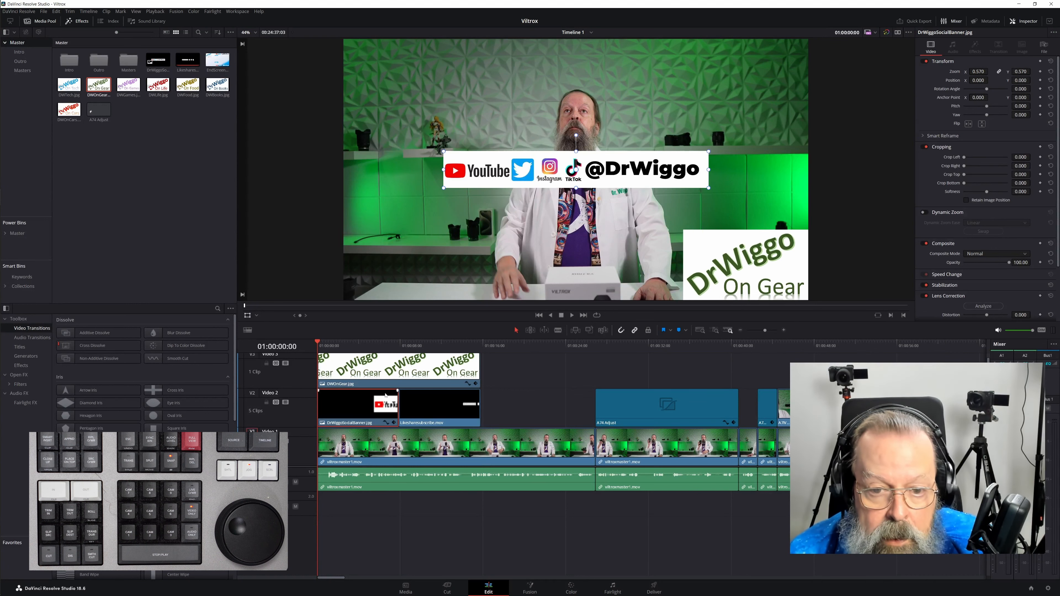
- Reposition the social banner and the like/share/subscribe animation in the upper-right corner of the frame
left_click_drag(526, 182, 631, 70)
left_click(421, 415)
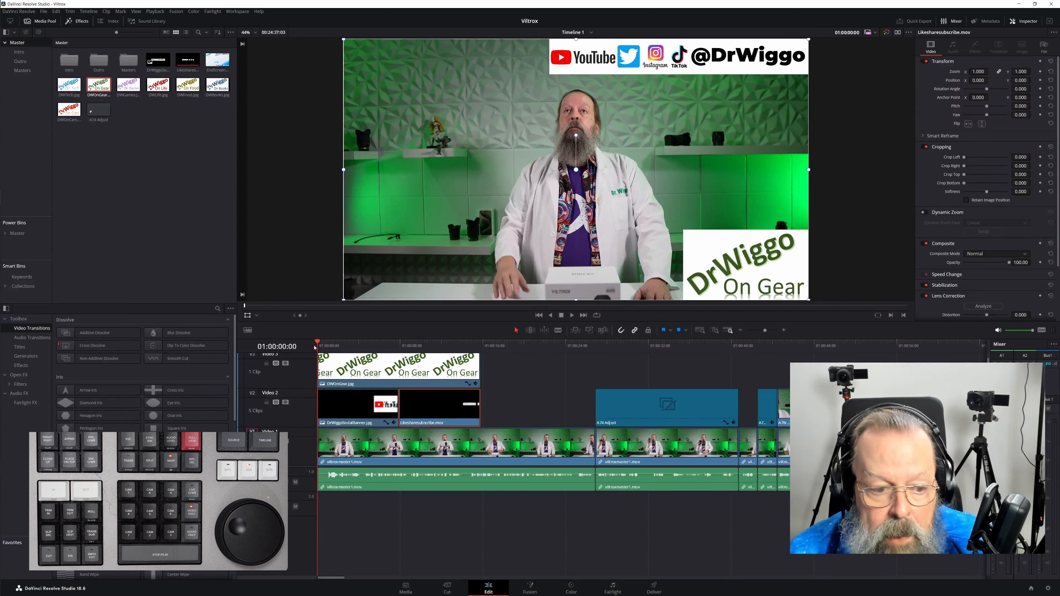
left_click_drag(319, 342, 447, 342)
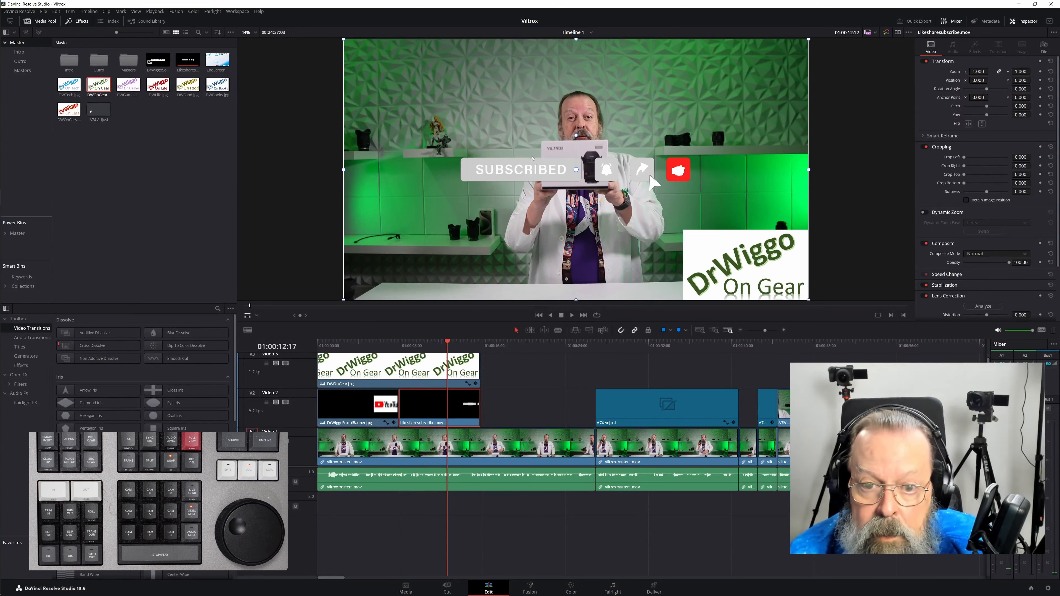
left_click_drag(532, 158, 639, 59)
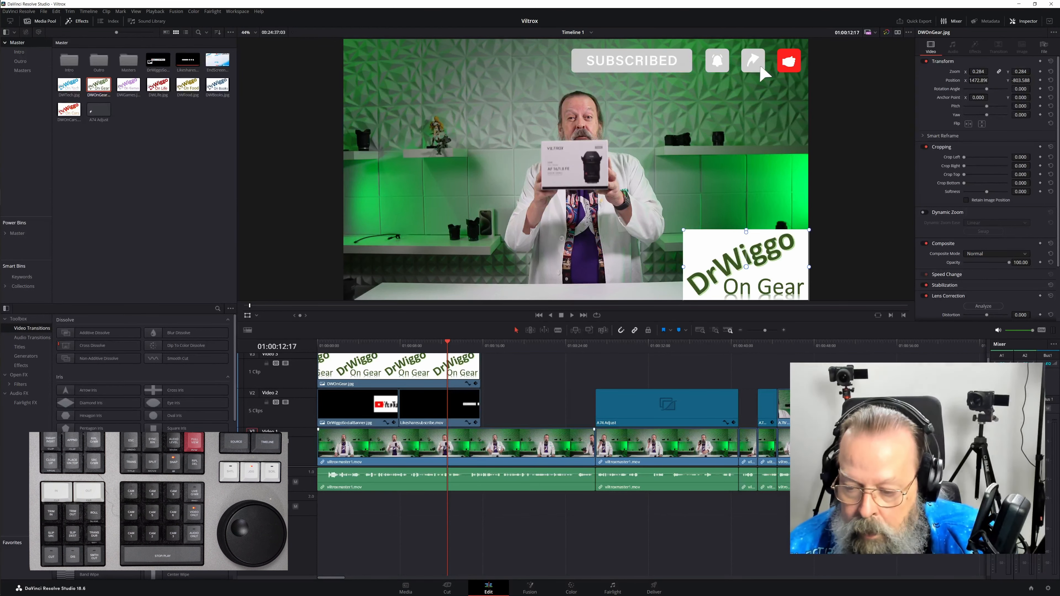
- Try to overlay a Camera 2 clip from the sync bin above the main clip at 01:00:19:22
left_click_drag(448, 344, 522, 361)
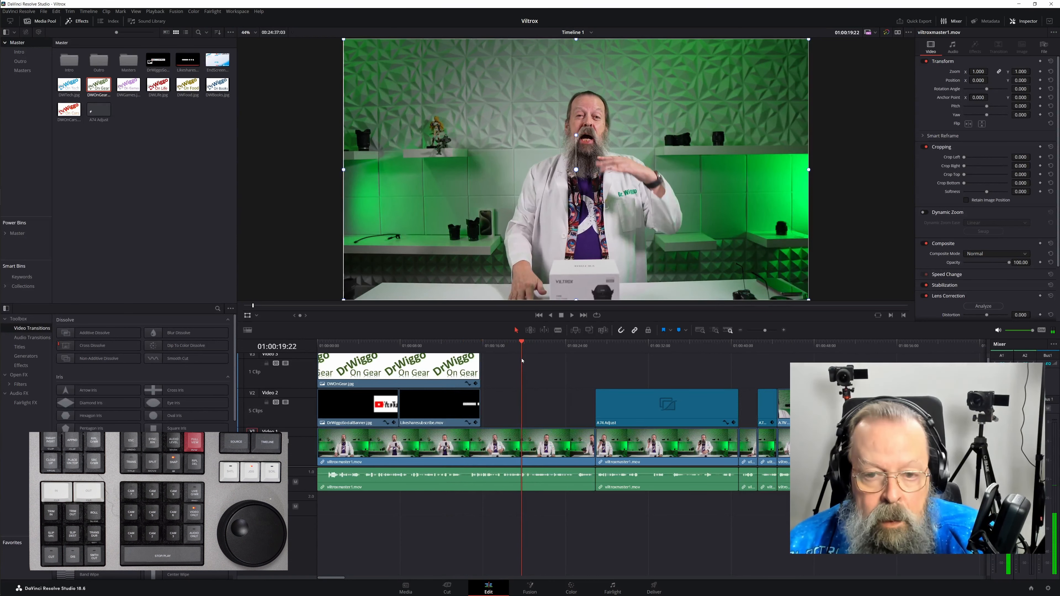
left_click(447, 588)
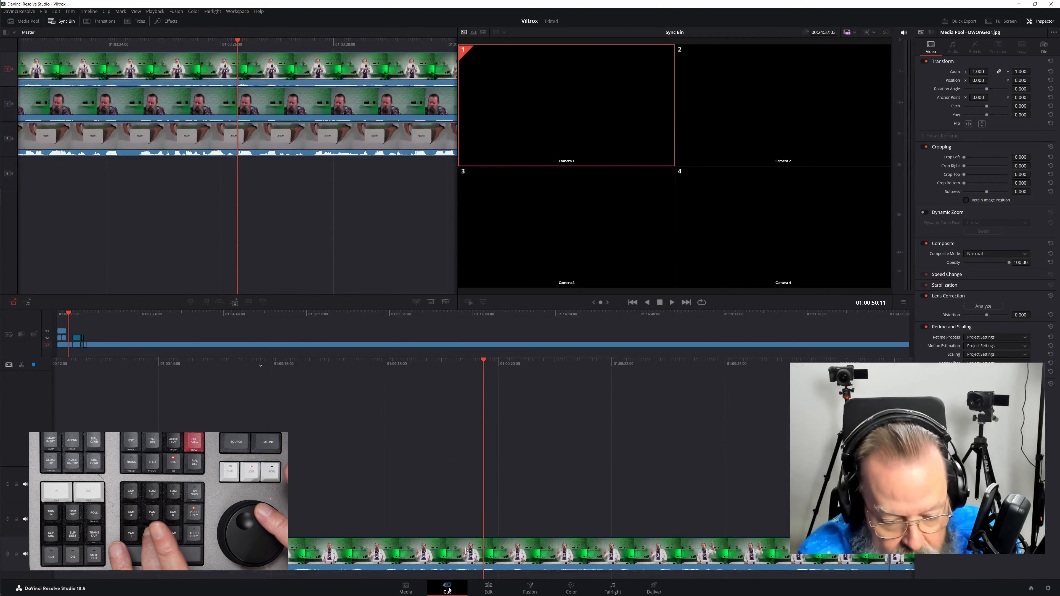
key("2")
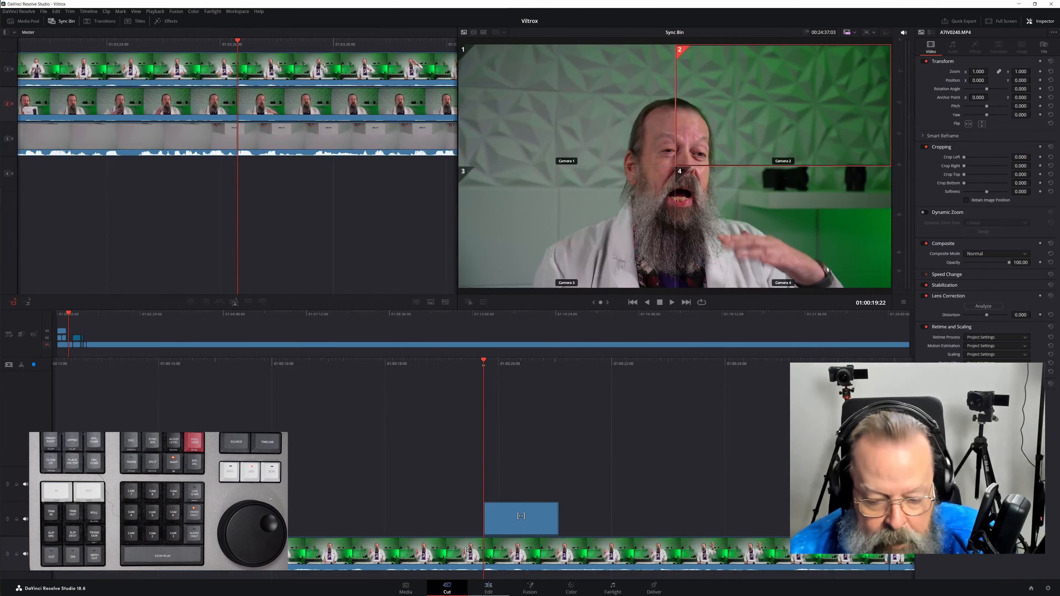
left_click(488, 588)
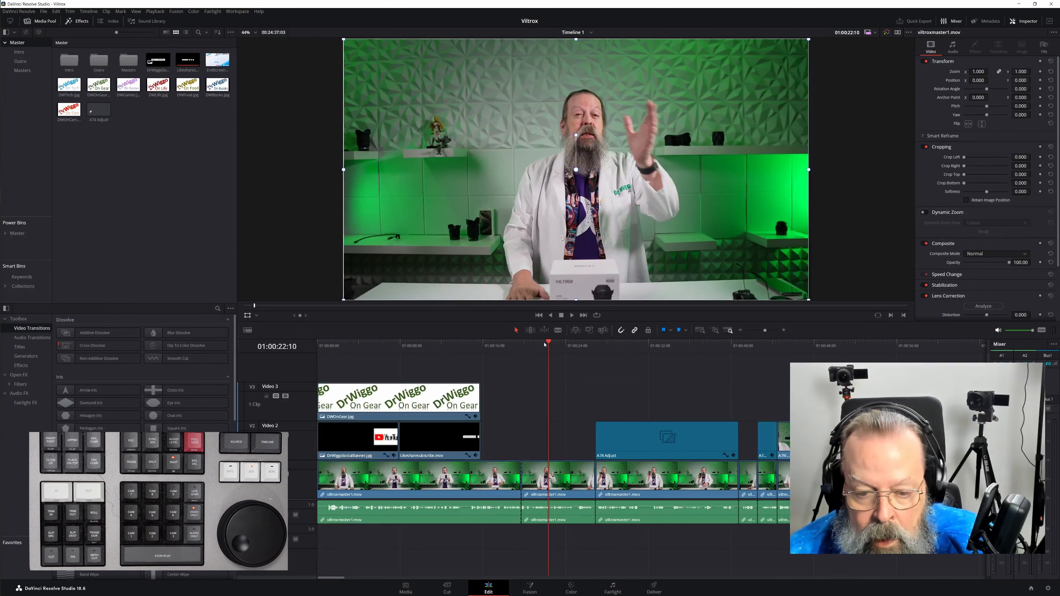
- Split the main clip at 01:04:43:14 and 01:05:07:28 and ripple delete the segment between
key("Home")
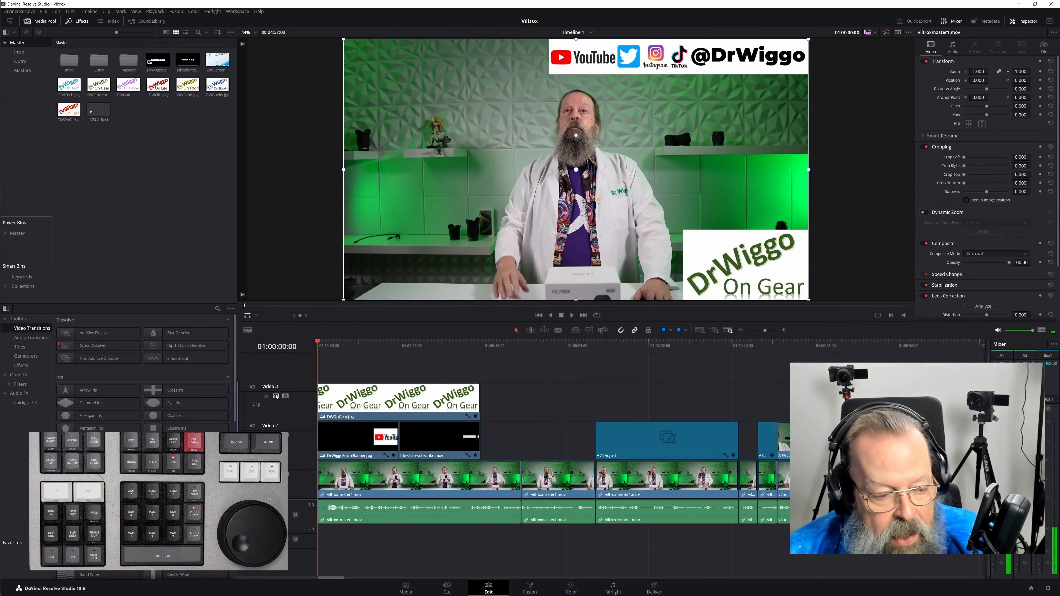
left_click(276, 397)
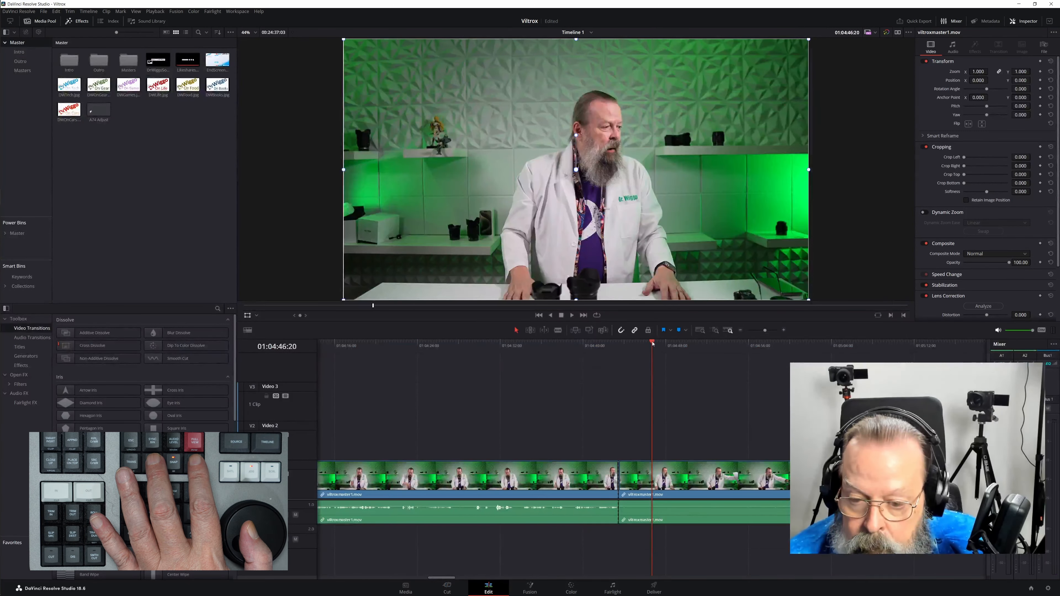
left_click_drag(652, 343, 872, 360)
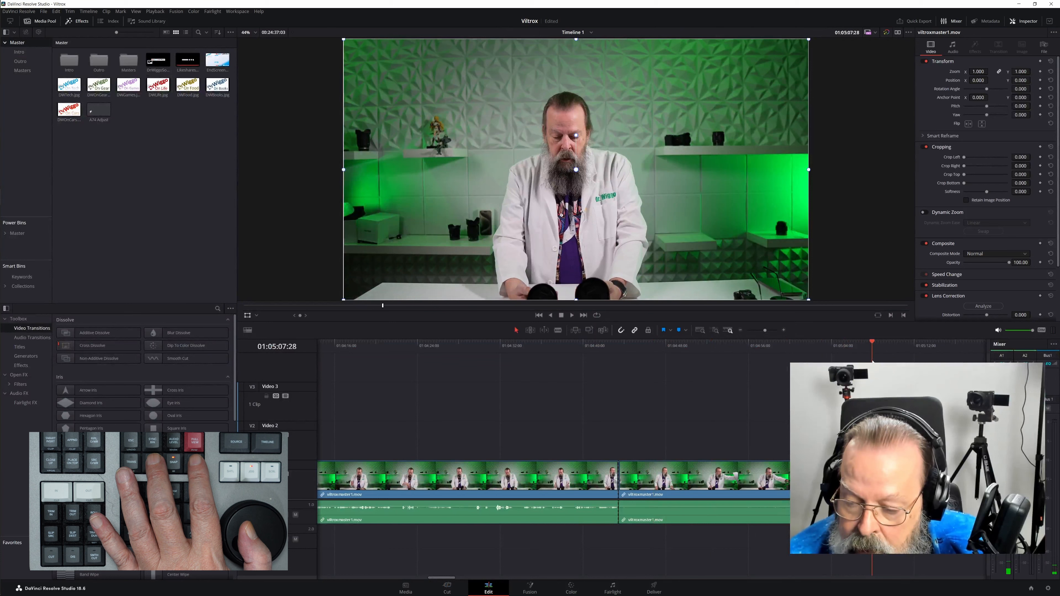
key("Delete")
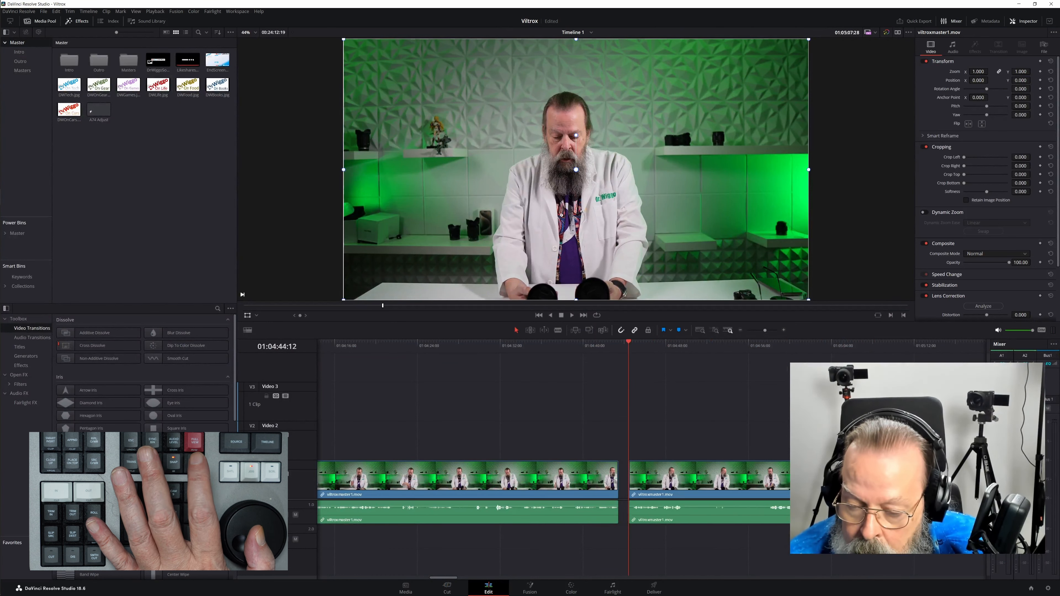
- On the Cut page, overlay Camera 3 footage above the main clip from 01:04:43:14 to 01:04:46:12
left_click(447, 589)
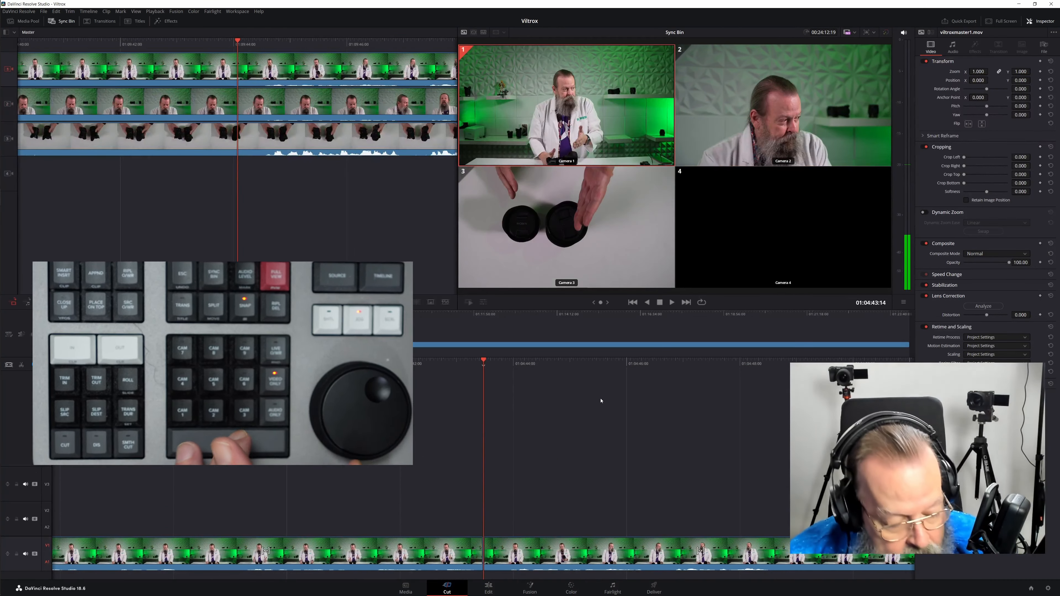
key("3")
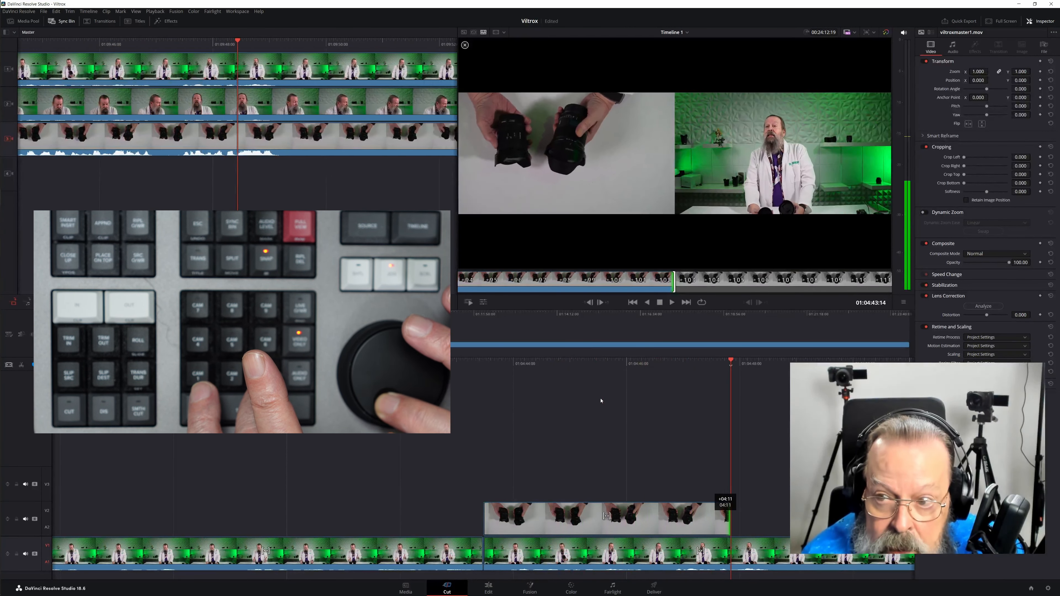
key("Left")
key("Left")
key("Left")
key("Left")
key("Left")
key("Left")
key("Left")
key("Left")
key("Left")
key("Left")
key("Left")
key("Left")
key("Left")
key("Left")
key("Left")
key("Left")
key("Left")
key("Left")
key("Left")
key("Left")
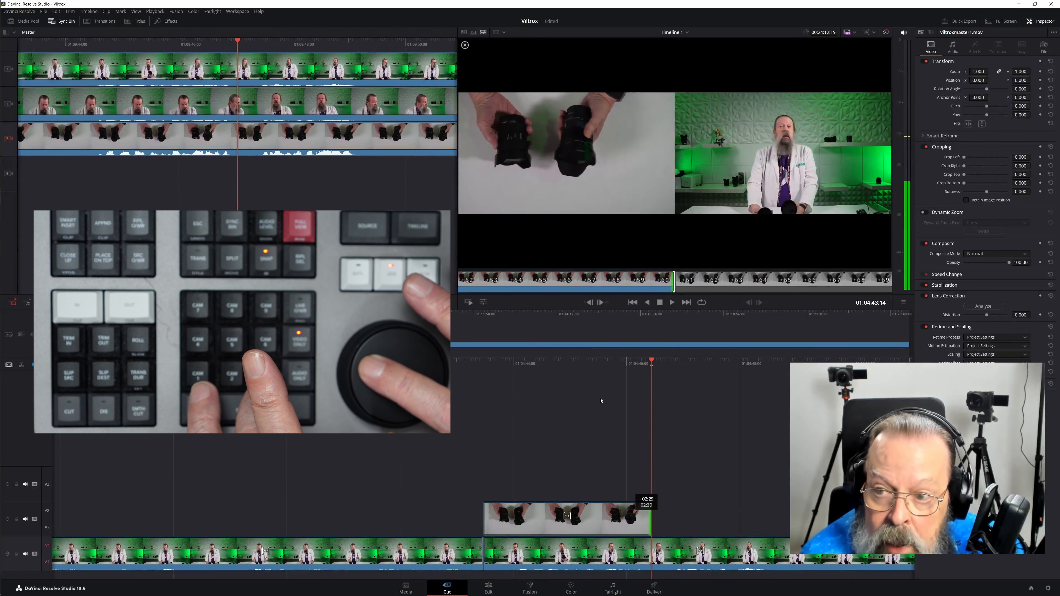
key("Right")
key("Right")
key("Right")
key("Right")
key("Right")
key("Right")
key("Right")
key("Right")
key("Right")
key("Right")
key("Right")
key("Right")
key("Right")
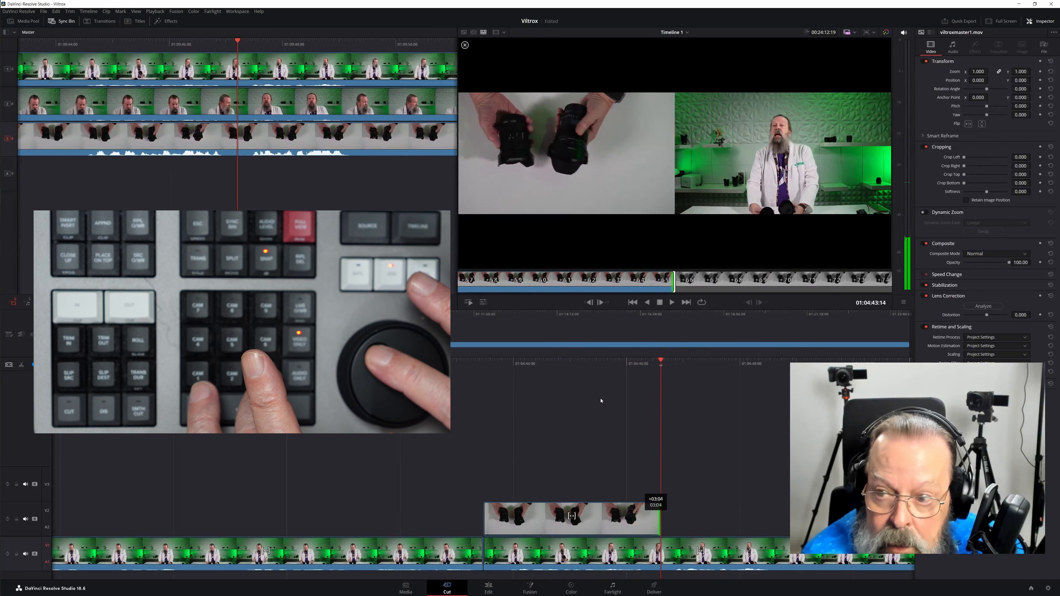
key("Left")
key("Left")
key("Left")
key("Left")
key("Left")
key("Left")
key("Left")
key("Left")
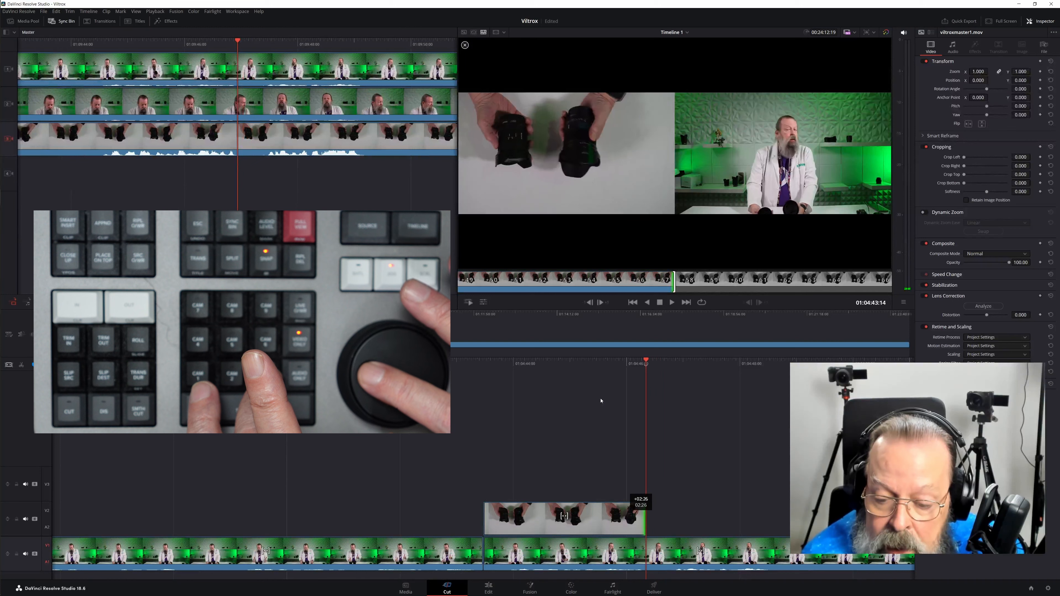
key("Right")
key("Right")
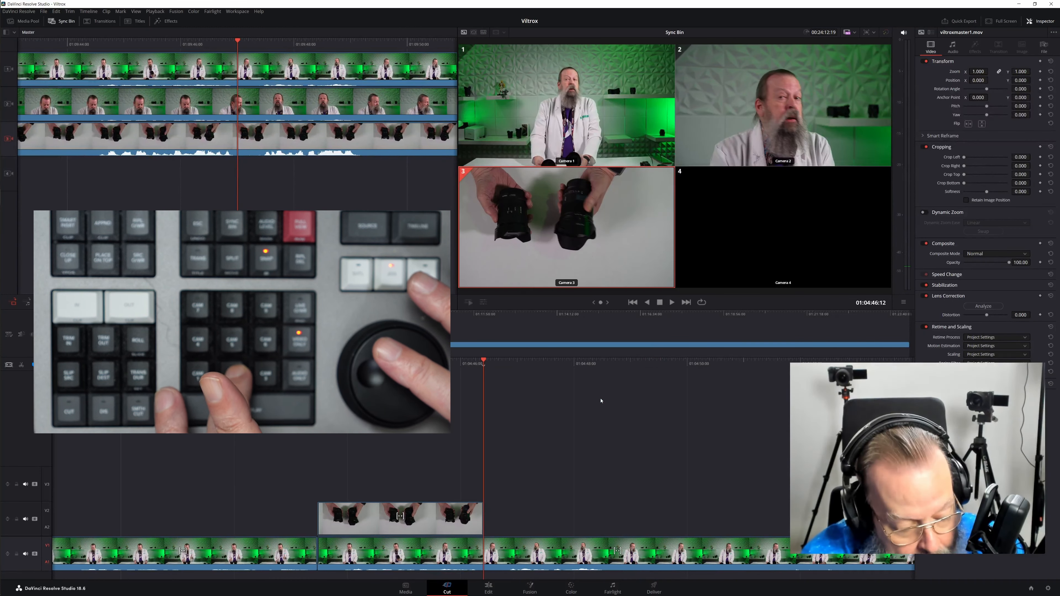
- Overlay Camera 2 footage directly after the Camera 3 clip, from 01:04:46:12 to 01:04:48:20
key("2")
key("Right")
key("Right")
key("Right")
key("Right")
key("Right")
key("Right")
key("Right")
key("Right")
key("Right")
key("Right")
key("Right")
key("Right")
key("Right")
key("Right")
key("Right")
key("Right")
key("Right")
key("Right")
key("Right")
key("Right")
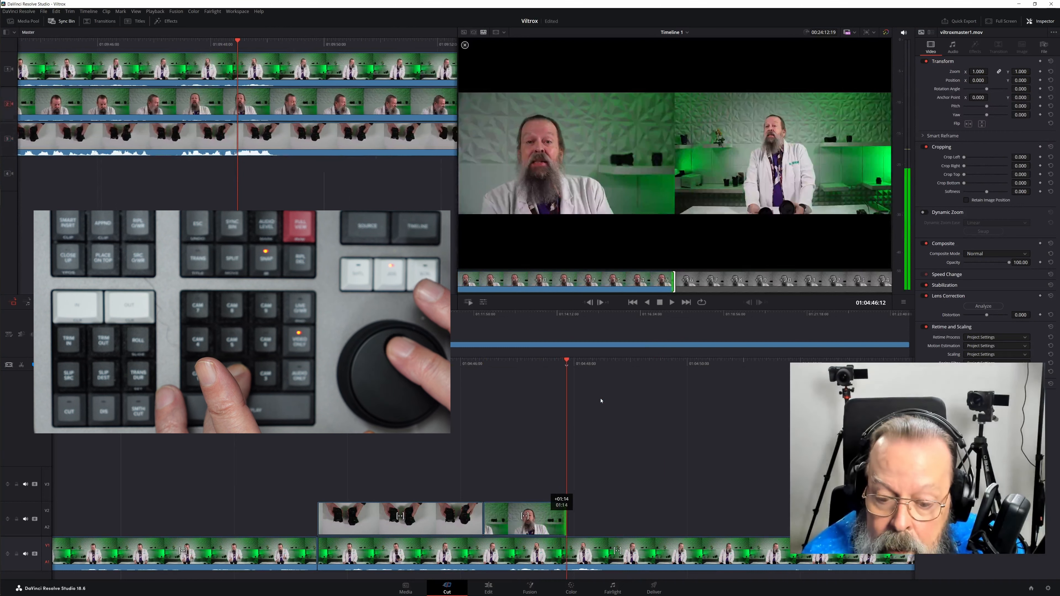
key("Right")
key("Right")
key("Right")
key("Right")
key("Right")
key("Right")
key("Right")
key("Right")
key("Right")
key("Right")
key("Right")
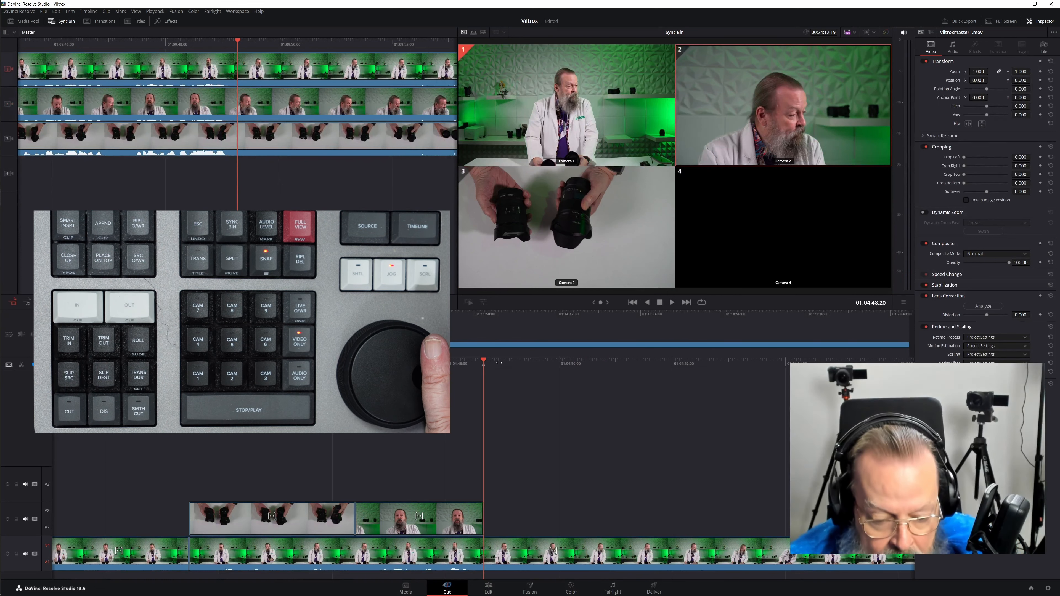
- Ripple delete the short section from 01:04:46:12 to 01:04:46:22 on both tracks, and save the project
left_click_drag(498, 363, 604, 369)
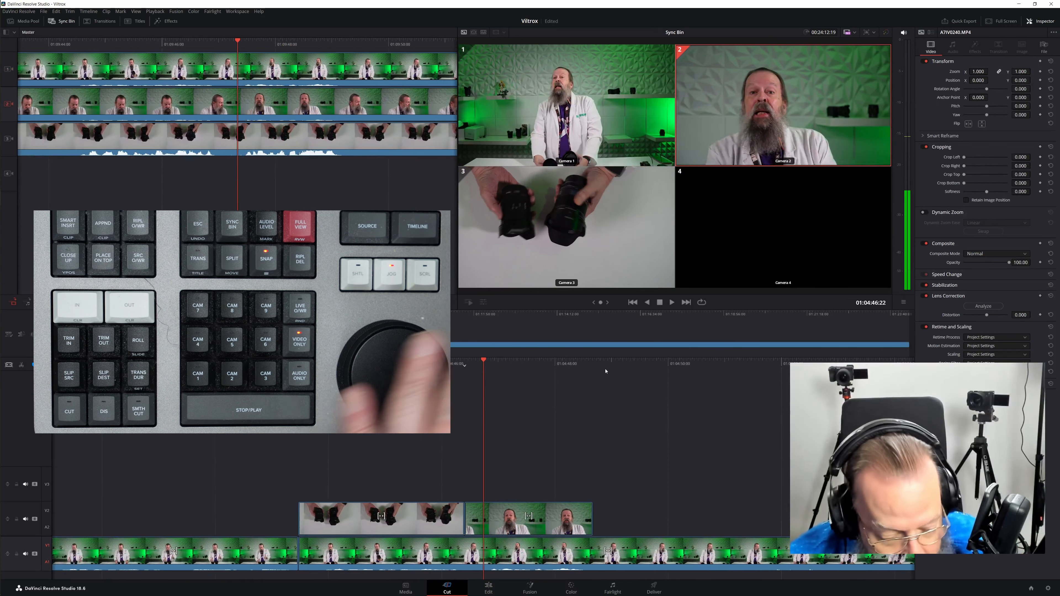
key("ctrl+b")
left_click_drag(583, 367, 605, 367)
key("ctrl+b")
left_click_drag(497, 481, 495, 584)
key("shift+Delete")
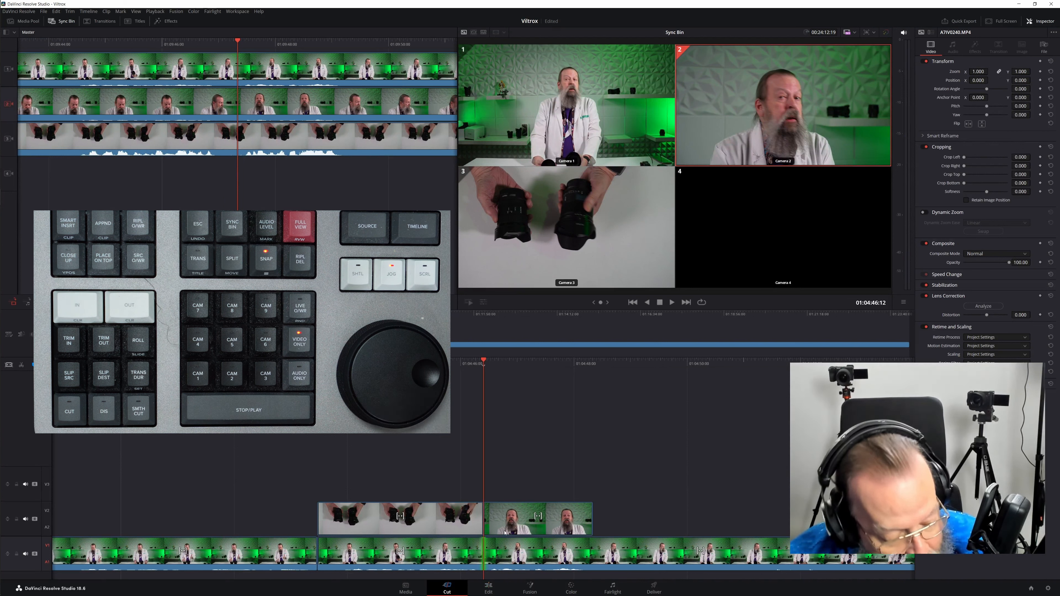
key("ctrl+s")
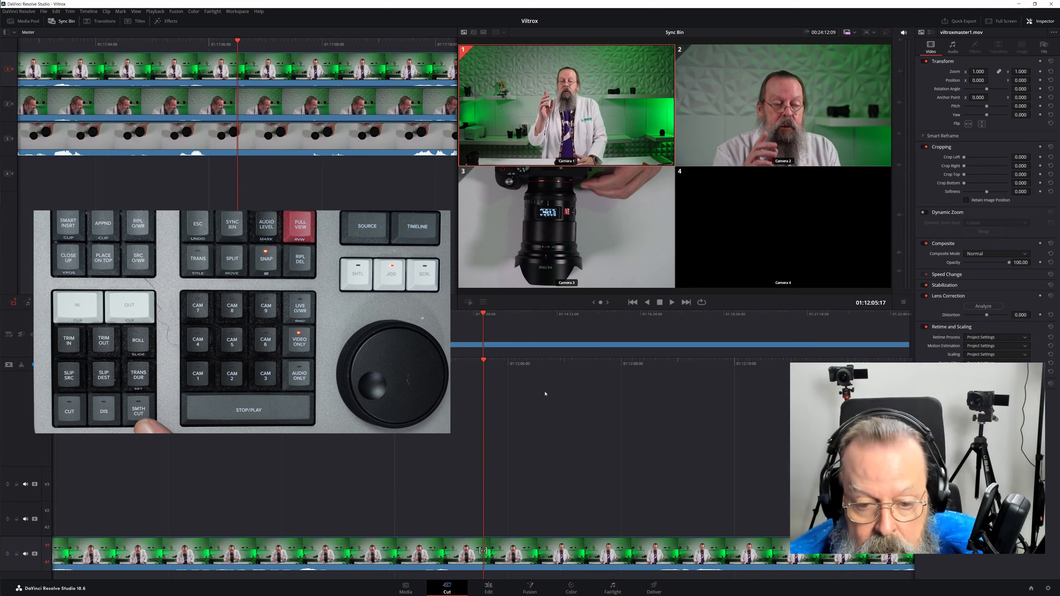
- On the Edit page, split the main clip at 01:12:05:17 and about 7 seconds further on, and ripple delete the segment between
left_click(489, 589)
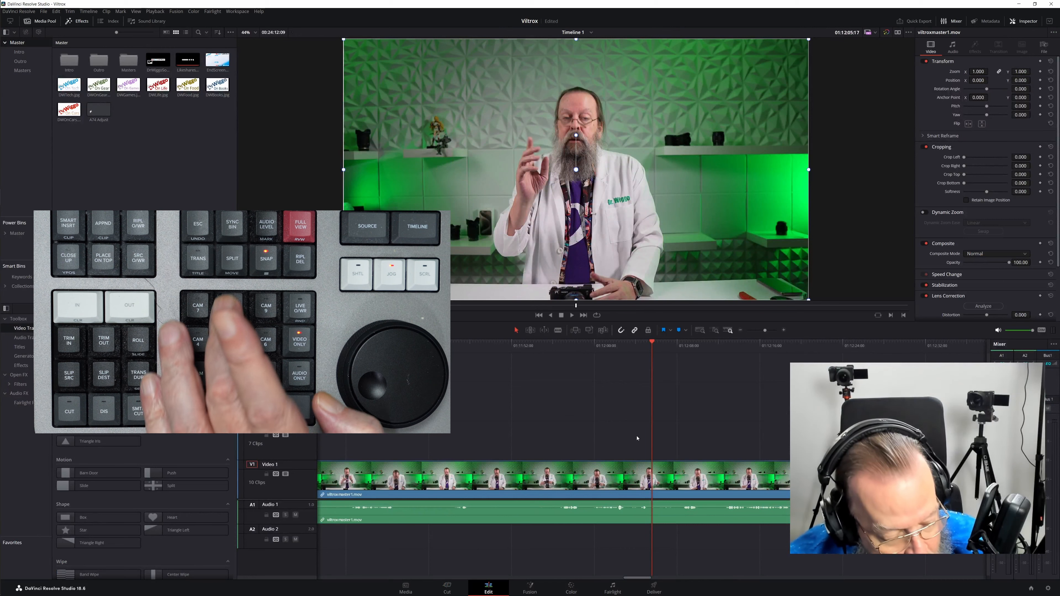
key("ctrl+b")
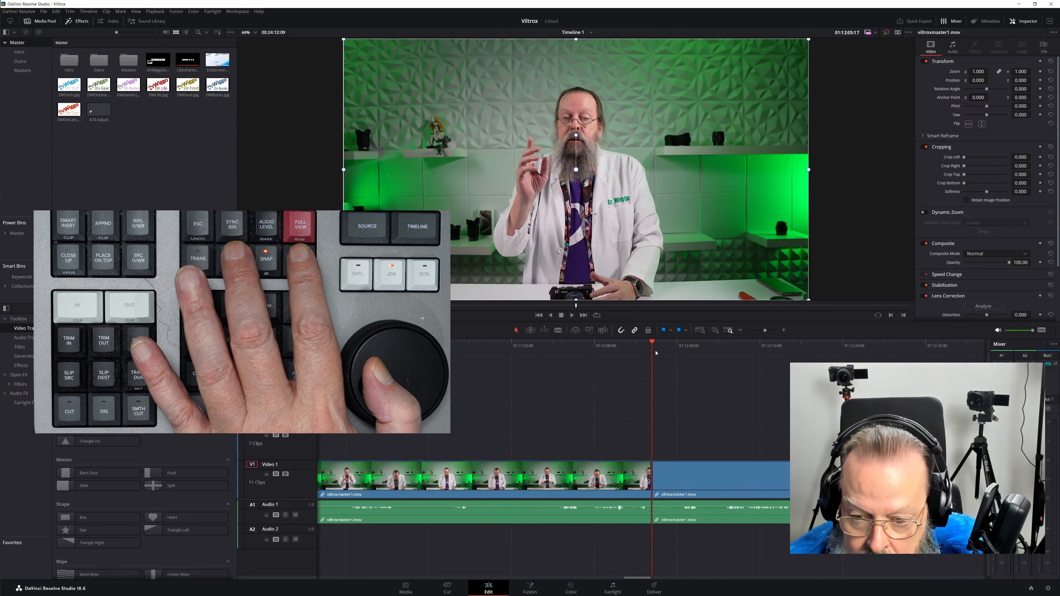
left_click_drag(652, 346, 722, 361)
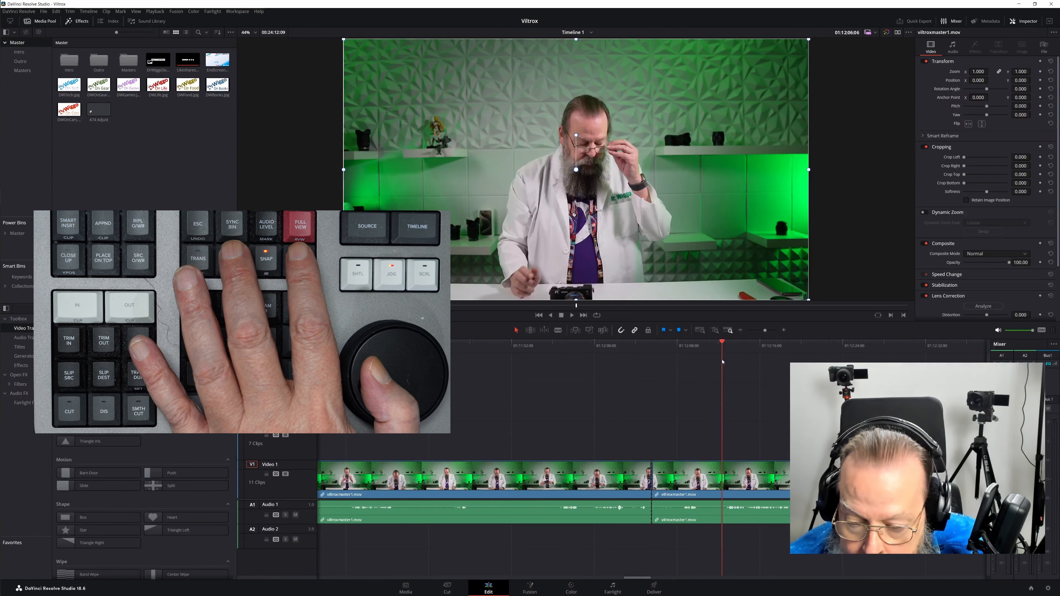
key("ctrl+b")
left_click(682, 479)
key("Delete")
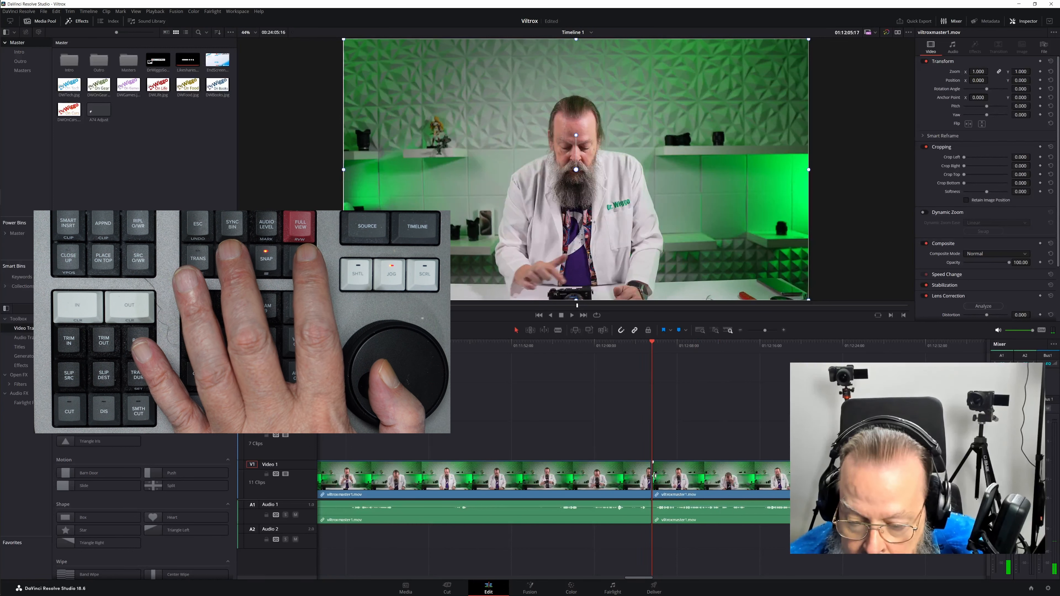
- Add the default cross dissolve at the 01:12:05:17 cut and play back across it
key("ctrl+t")
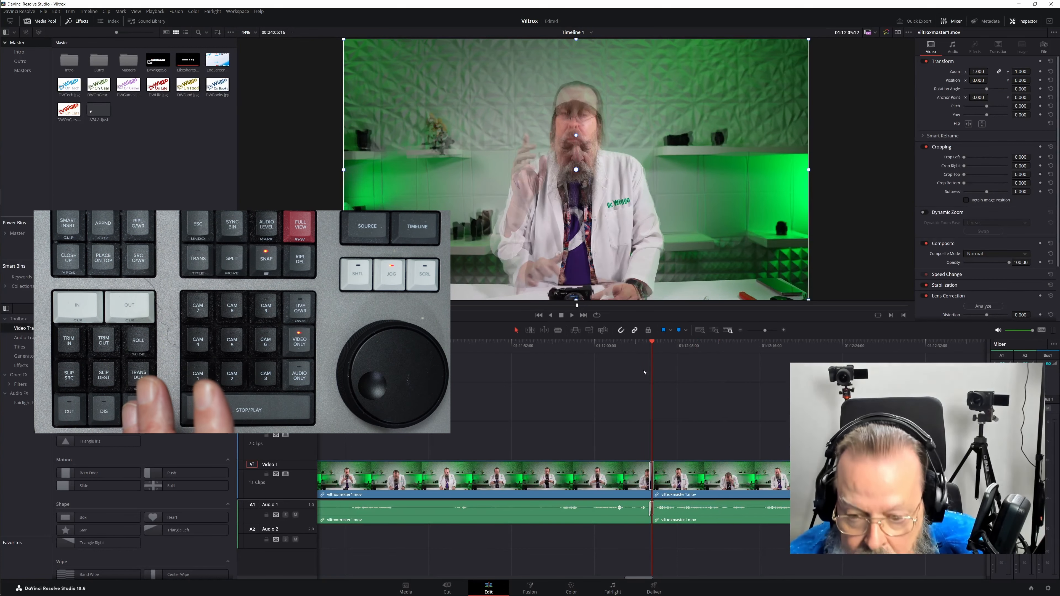
left_click_drag(650, 343, 640, 351)
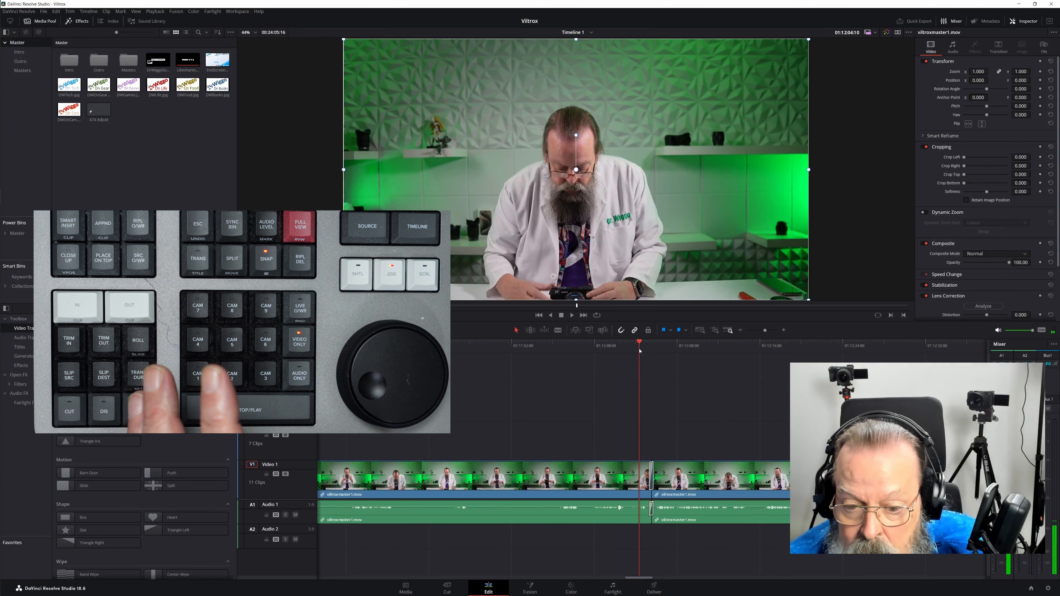
key("space")
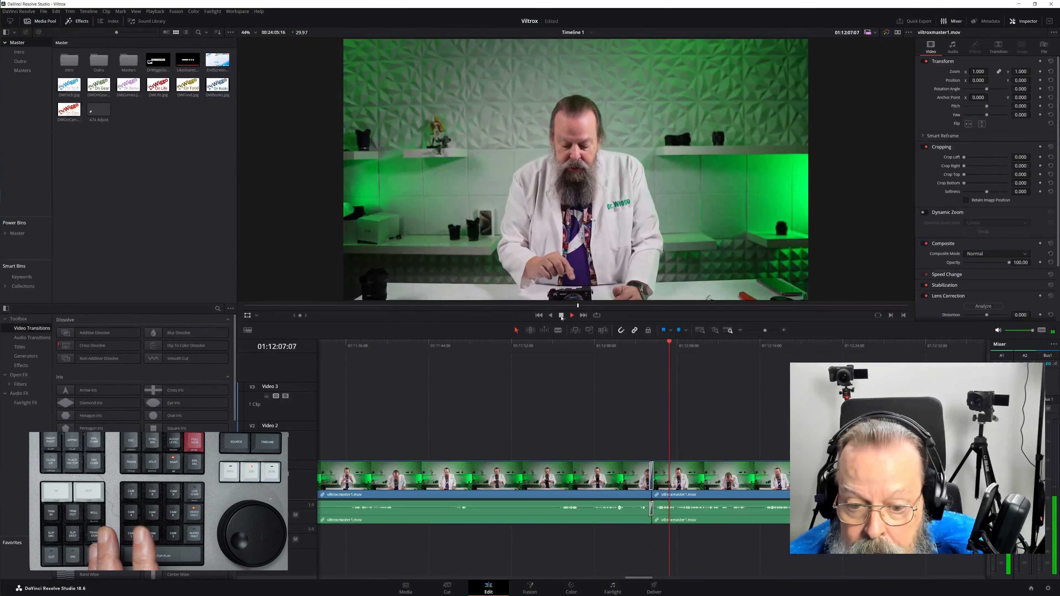
left_click(561, 316)
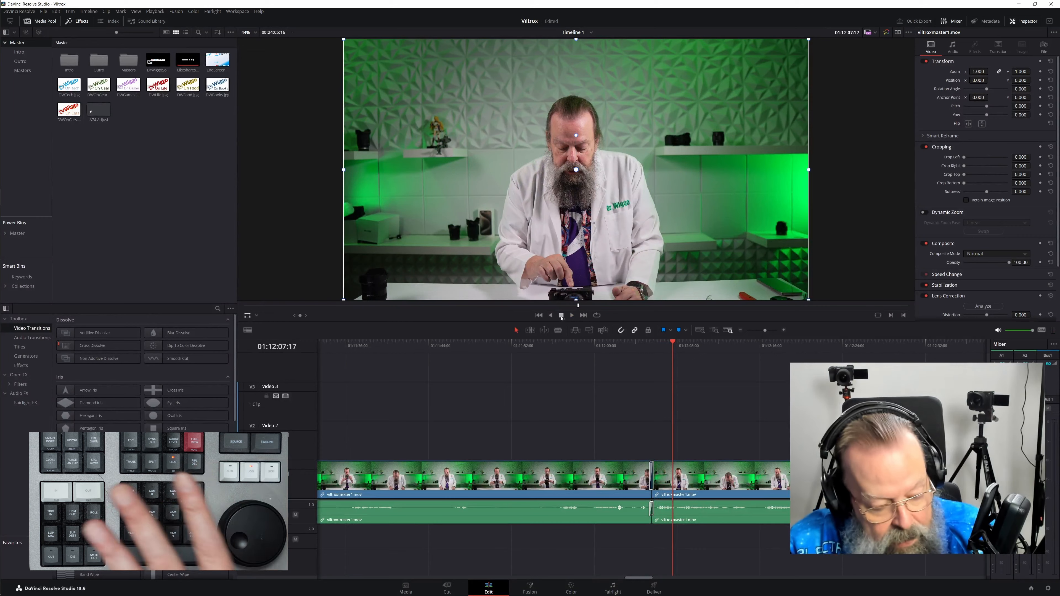